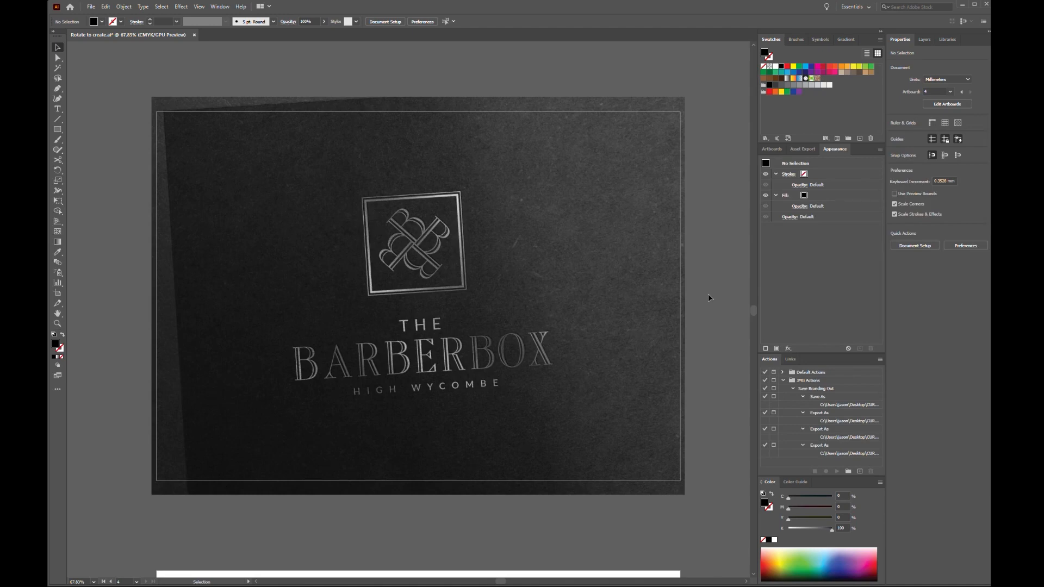
# Delete the existing four-B emblem beside the single B on the white artboard.
pyautogui.press('space')
pyautogui.moveTo(720, 301); pyautogui.dragTo(333, 275)
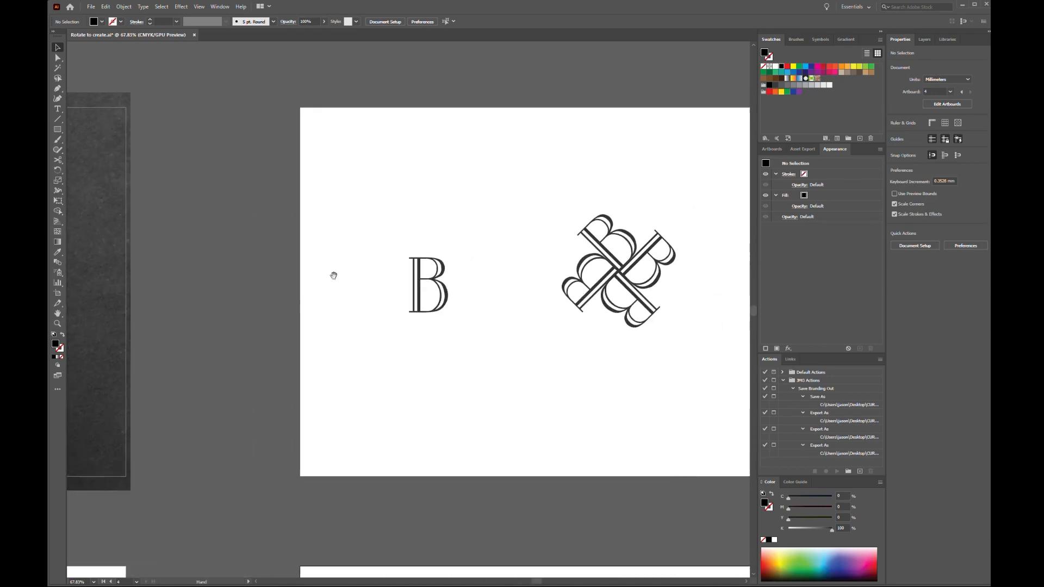
pyautogui.moveTo(719, 255); pyautogui.dragTo(546, 252)
pyautogui.moveTo(380, 179); pyautogui.dragTo(527, 377)
pyautogui.press('Delete')
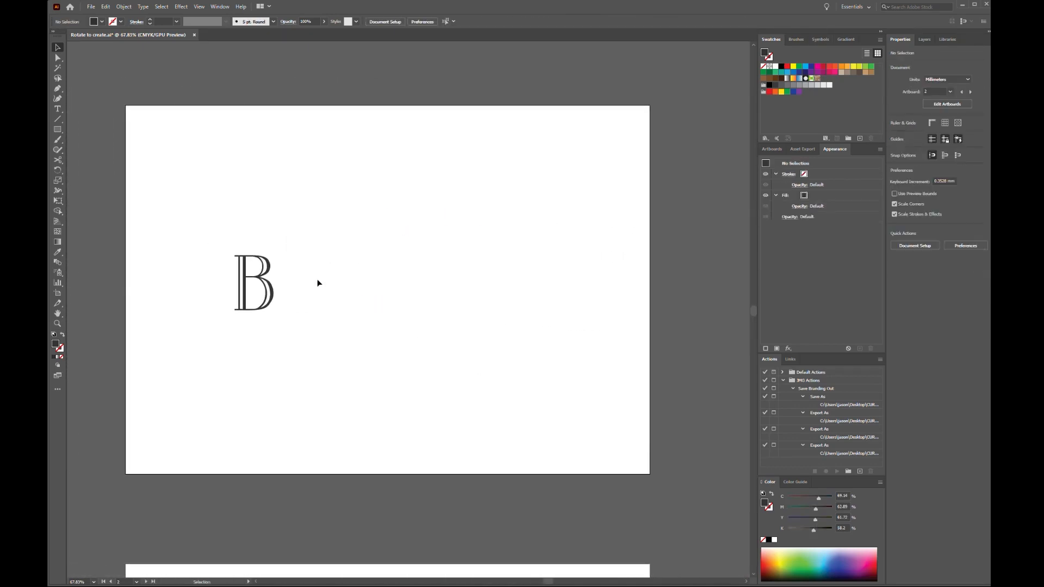
# Duplicate the single B onto the empty area beside it and convert the copy to outlines.
pyautogui.click(255, 267)
pyautogui.keyDown('alt'); pyautogui.moveTo(254, 268); pyautogui.dragTo(466, 228); pyautogui.keyUp('alt')
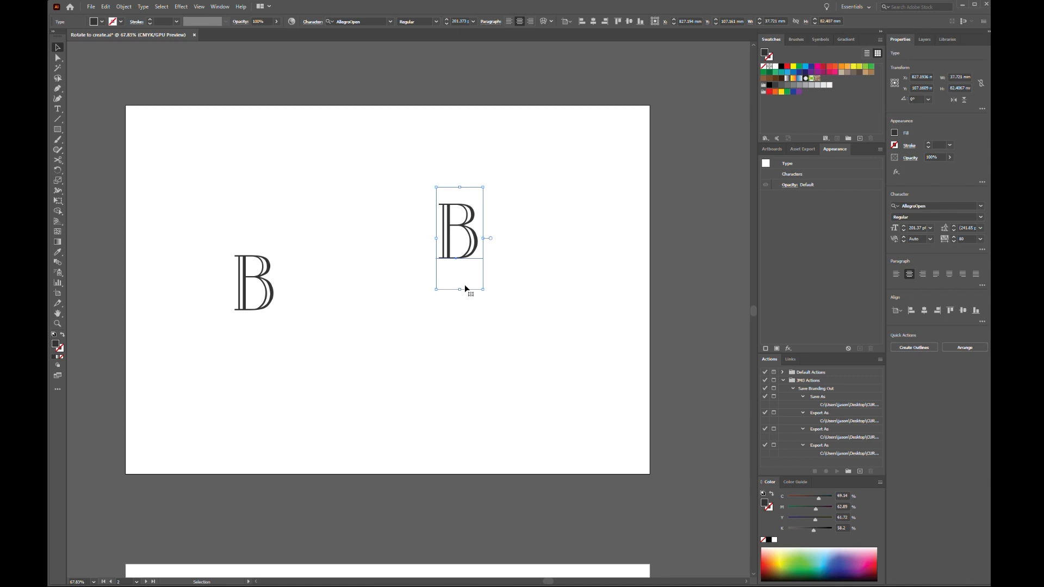
pyautogui.hotkey('ctrl', 'shift', 'o')
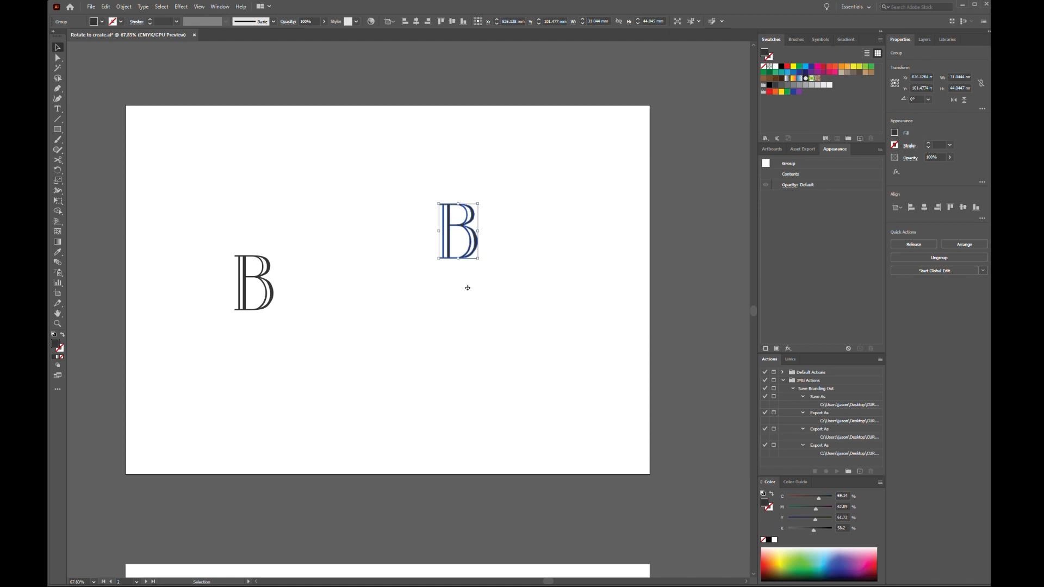
# Rotate a copy of the outlined B by -90° about the lower outer corner of its stem.
pyautogui.press('r')
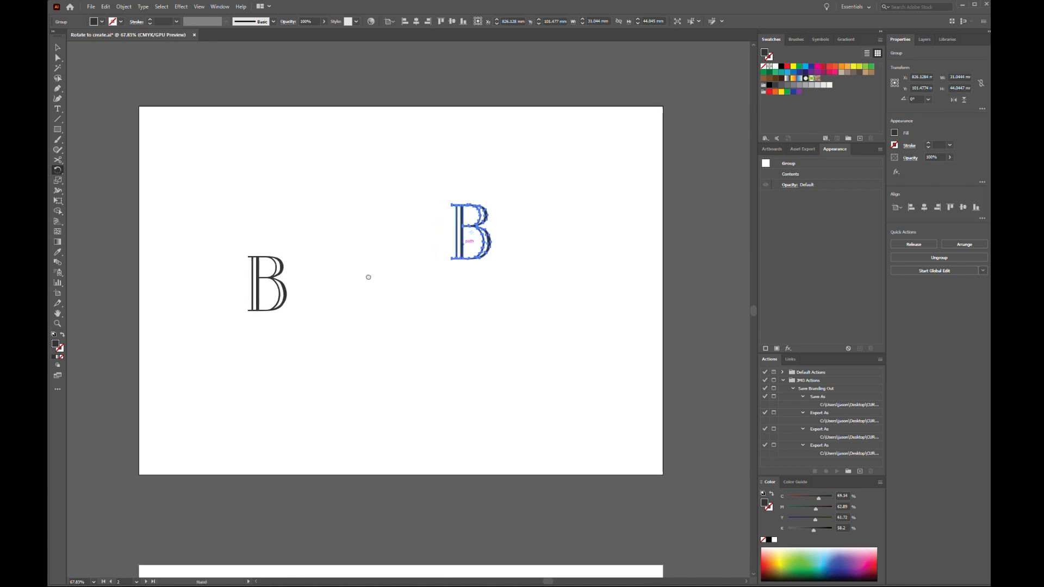
pyautogui.hscroll(-10, 369, 278)
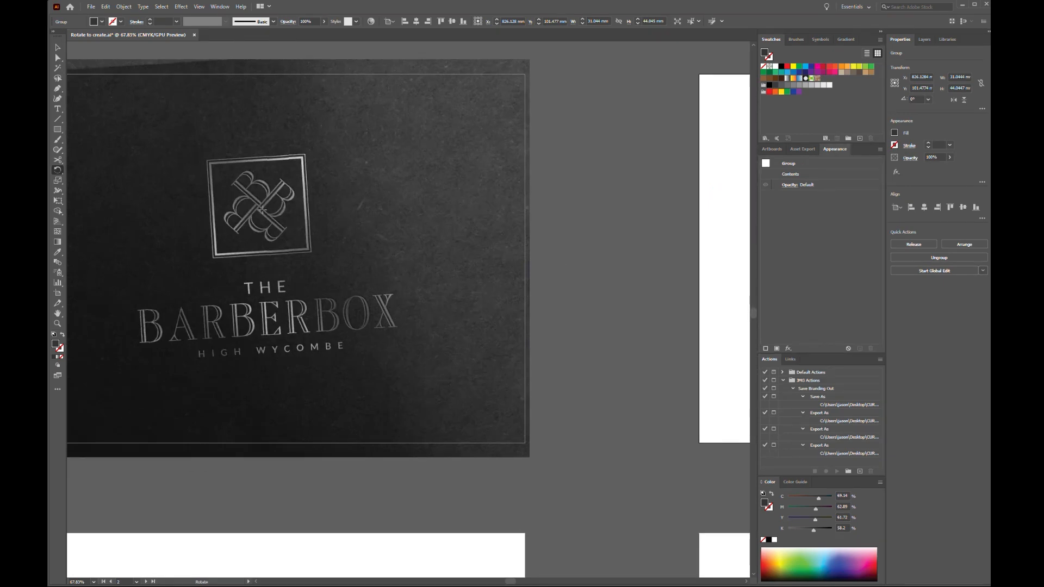
pyautogui.hscroll(10, 317, 242)
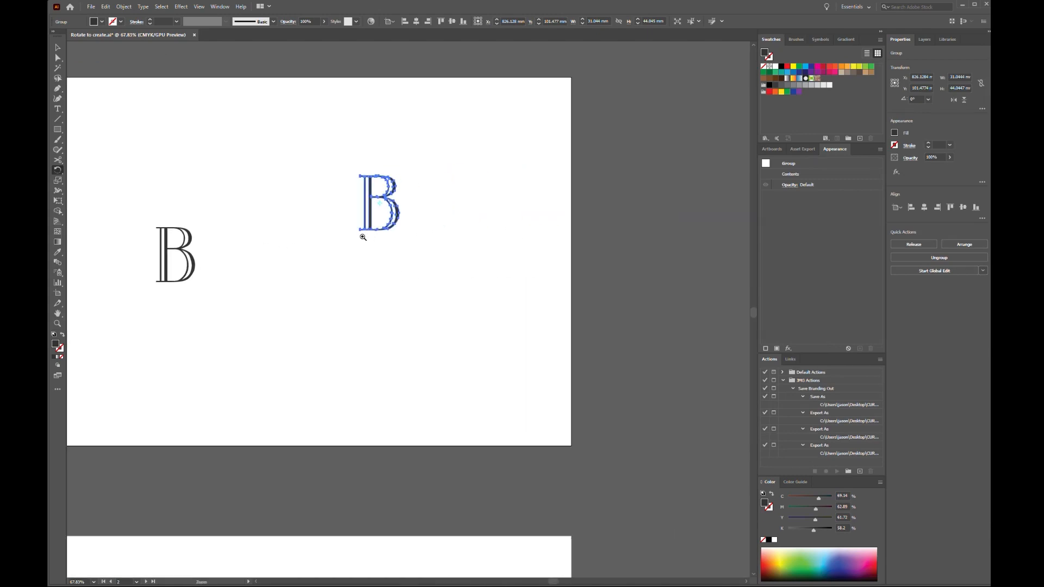
pyautogui.hotkey('ctrl', 'space')
pyautogui.moveTo(362, 233); pyautogui.dragTo(485, 234)
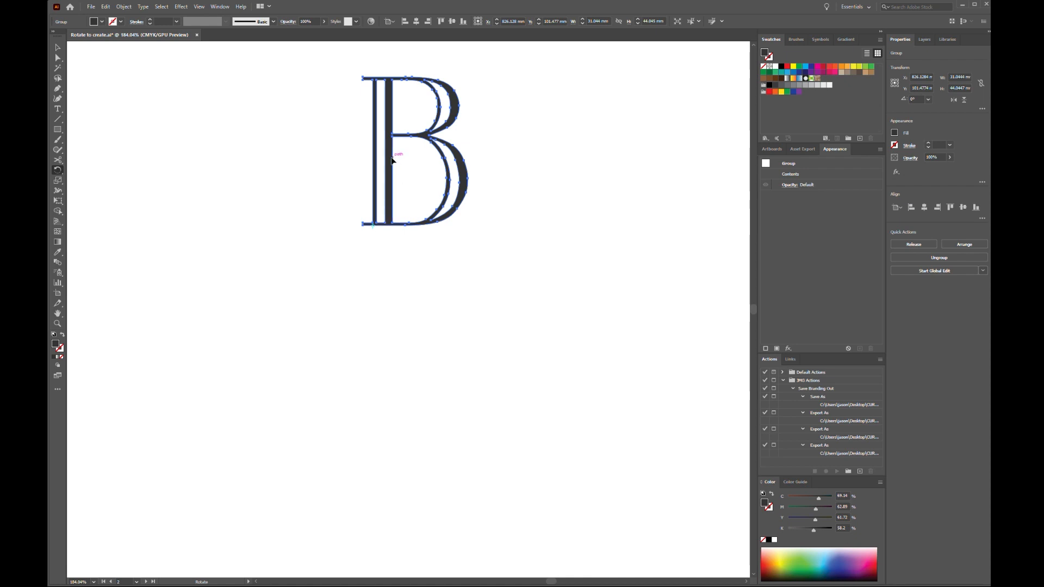
pyautogui.moveTo(390, 151); pyautogui.dragTo(536, 236)
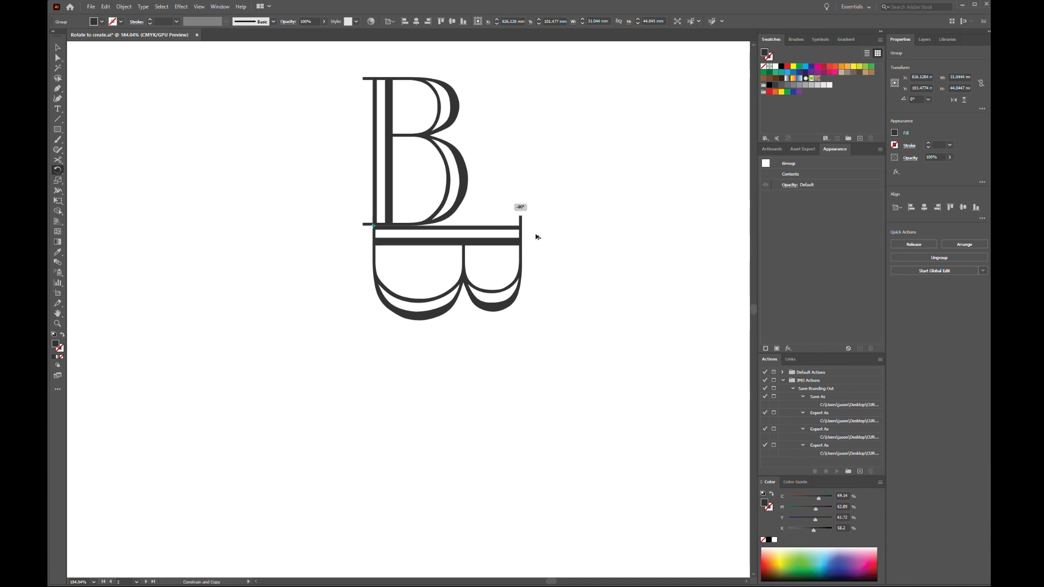
pyautogui.moveTo(535, 237); pyautogui.dragTo(538, 235)
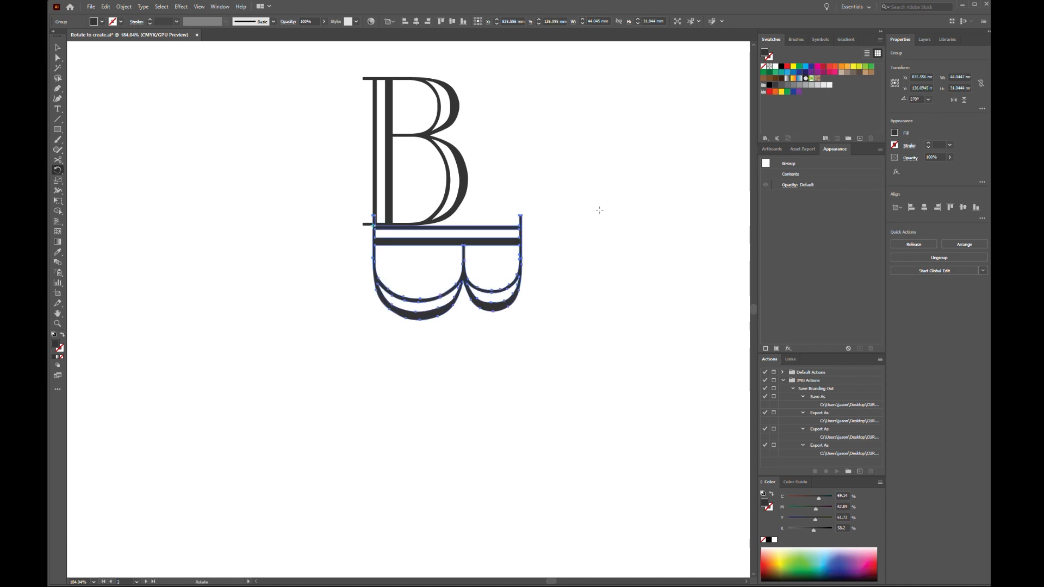
# Repeat the copying rotation twice to complete a pinwheel of four Bs, and deselect it.
pyautogui.press('v')
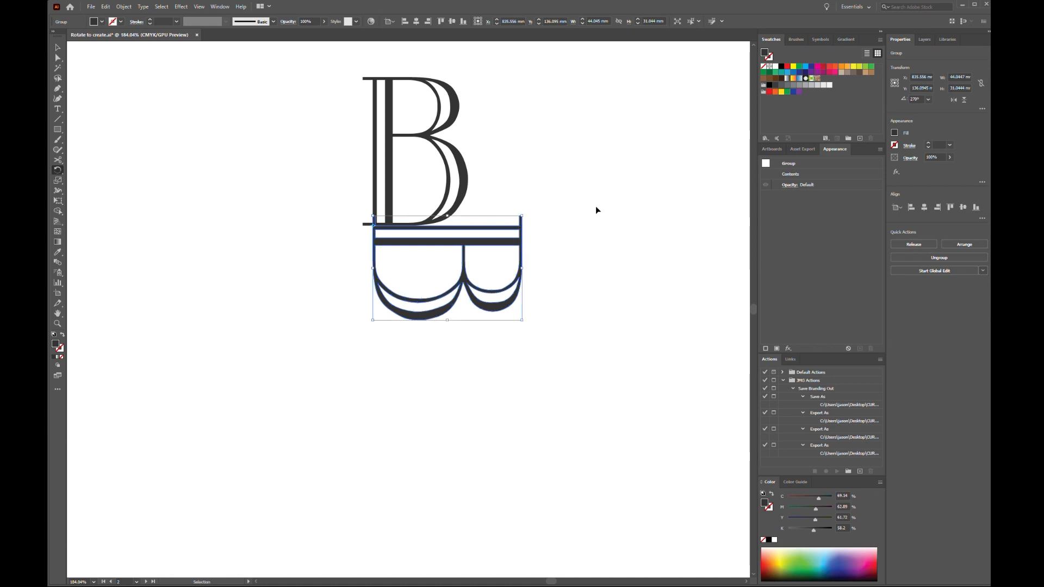
pyautogui.hotkey('ctrl', 'd')
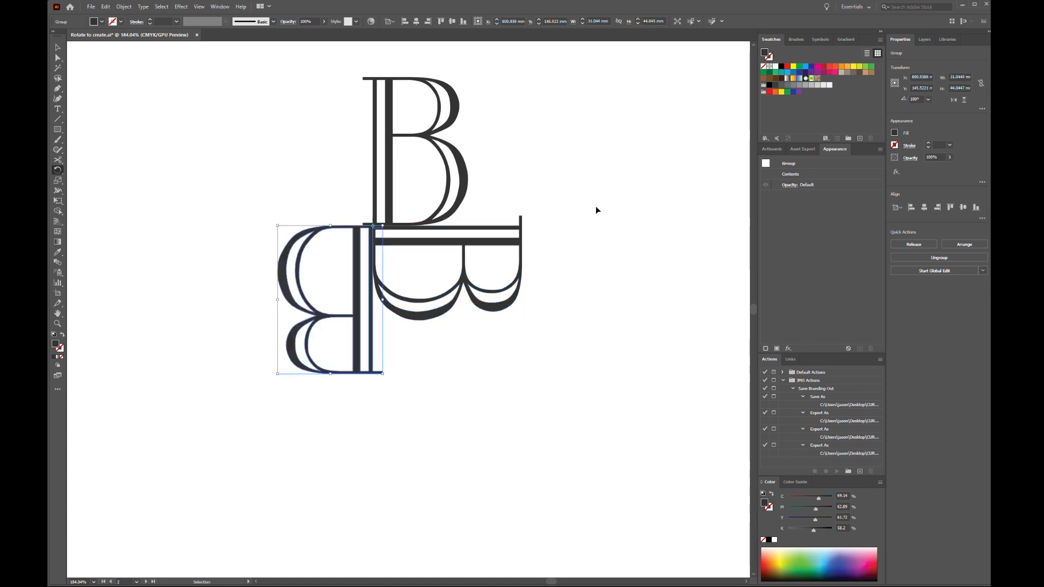
pyautogui.hotkey('ctrl', 'd')
pyautogui.press('r')
pyautogui.press('v')
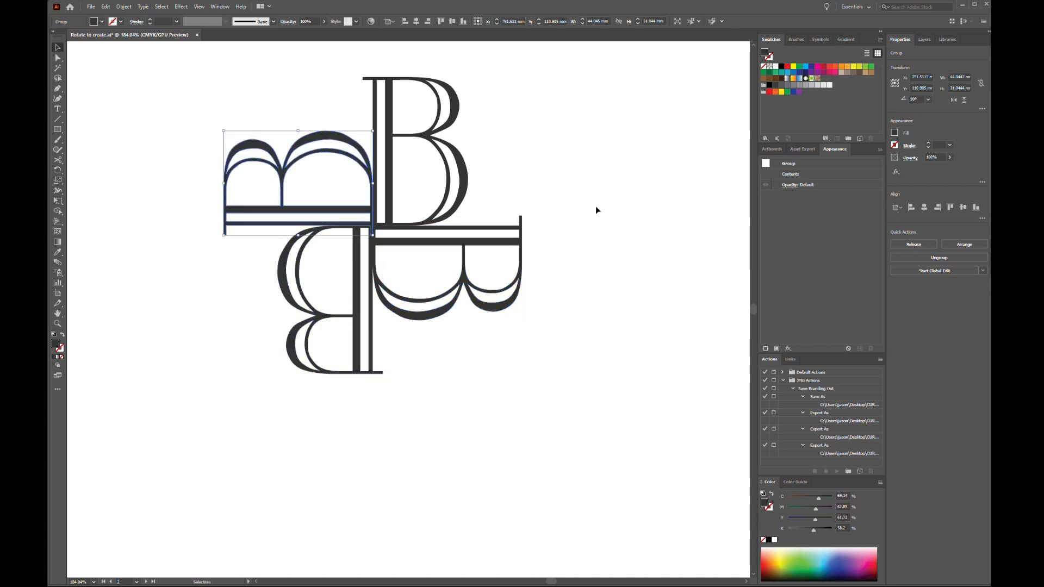
pyautogui.click(598, 209)
# Rotate all four Bs together 45° clockwise with Free Transform so the emblem sits diagonally.
pyautogui.moveTo(579, 228); pyautogui.dragTo(447, 226)
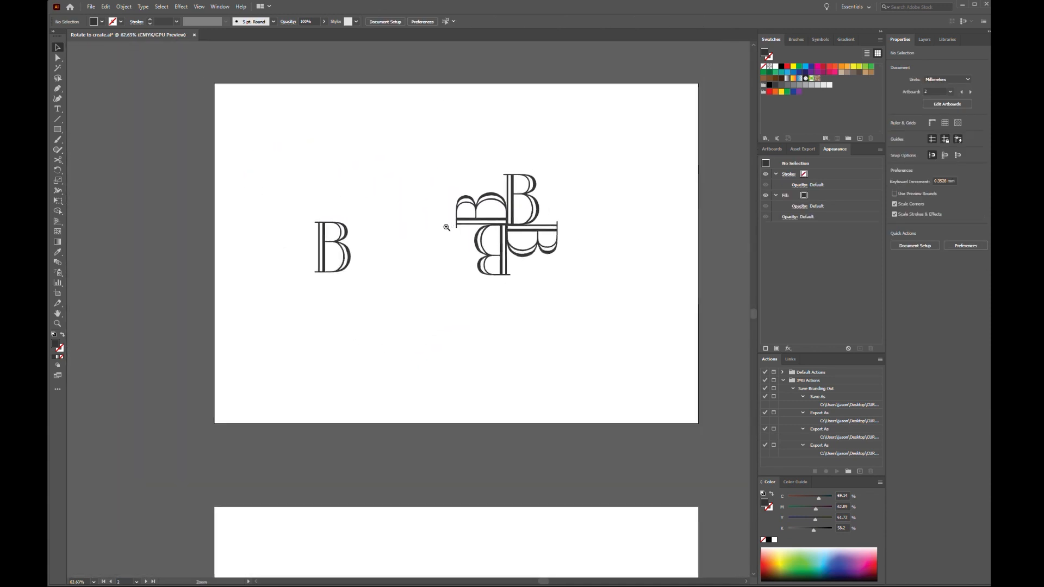
pyautogui.moveTo(274, 244); pyautogui.dragTo(279, 244)
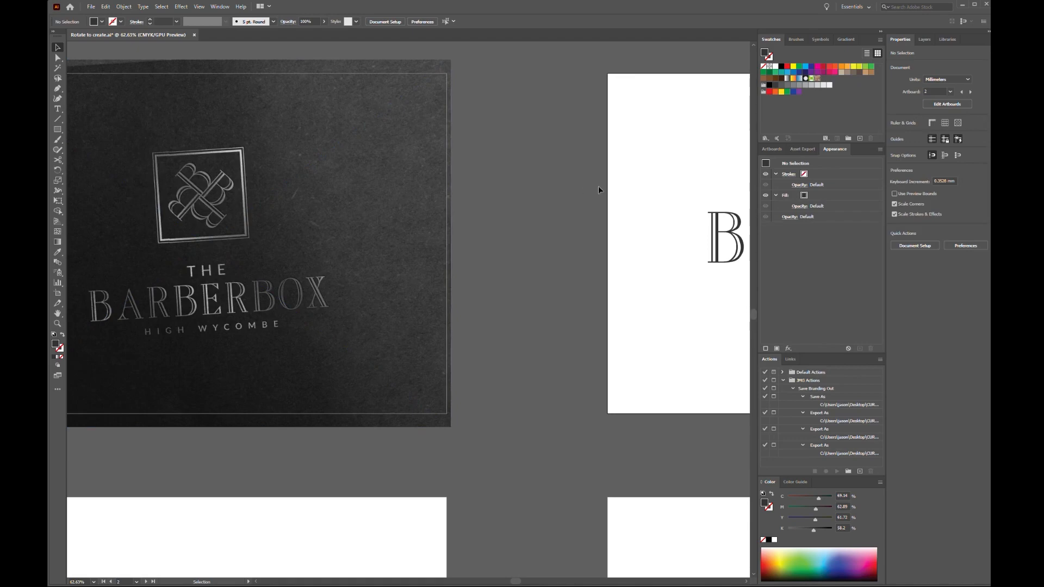
pyautogui.hscroll(10, 598, 186)
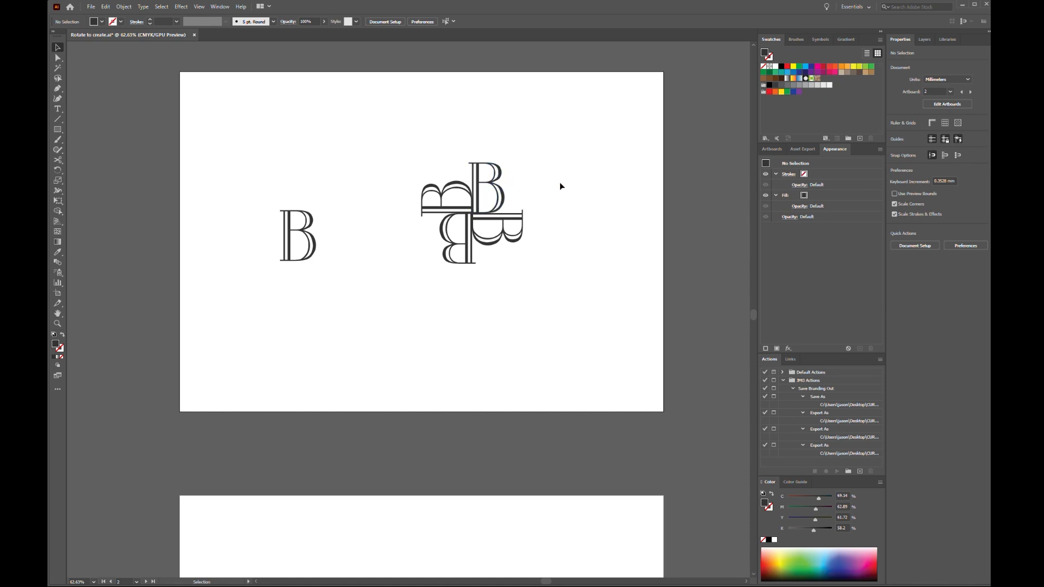
pyautogui.moveTo(562, 172); pyautogui.dragTo(406, 263)
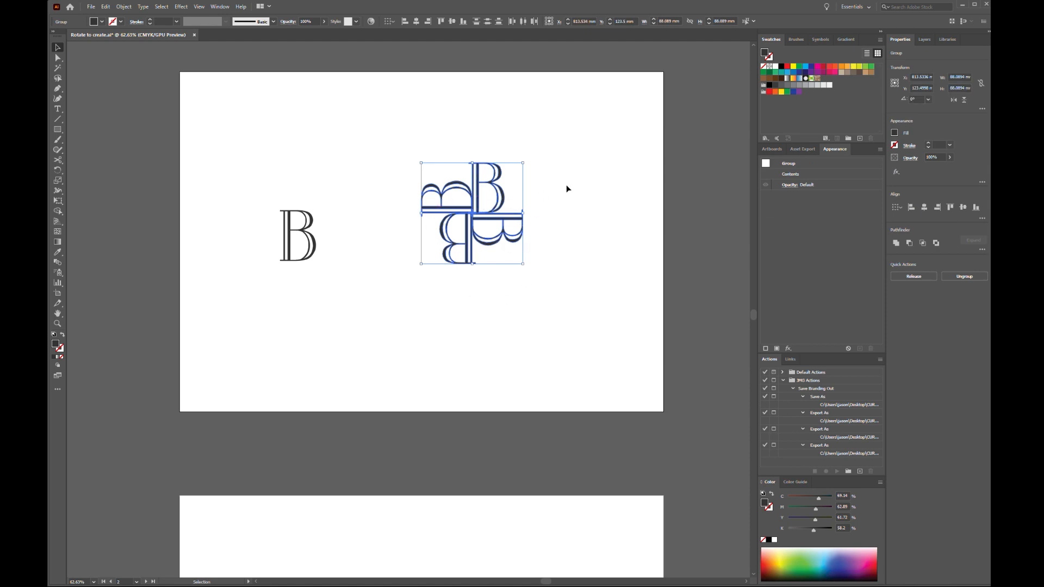
pyautogui.press('e')
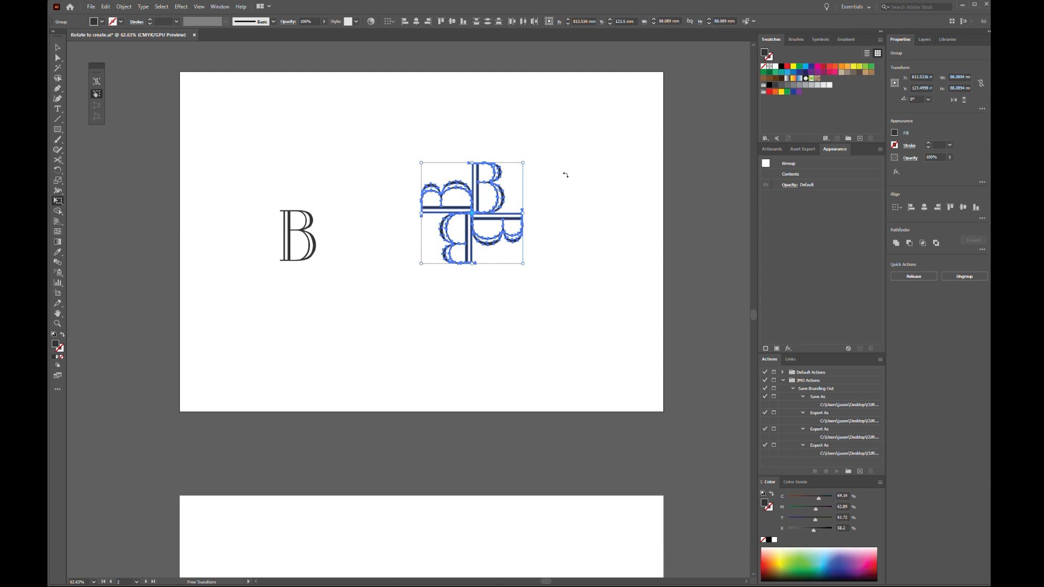
pyautogui.moveTo(566, 175); pyautogui.dragTo(595, 228)
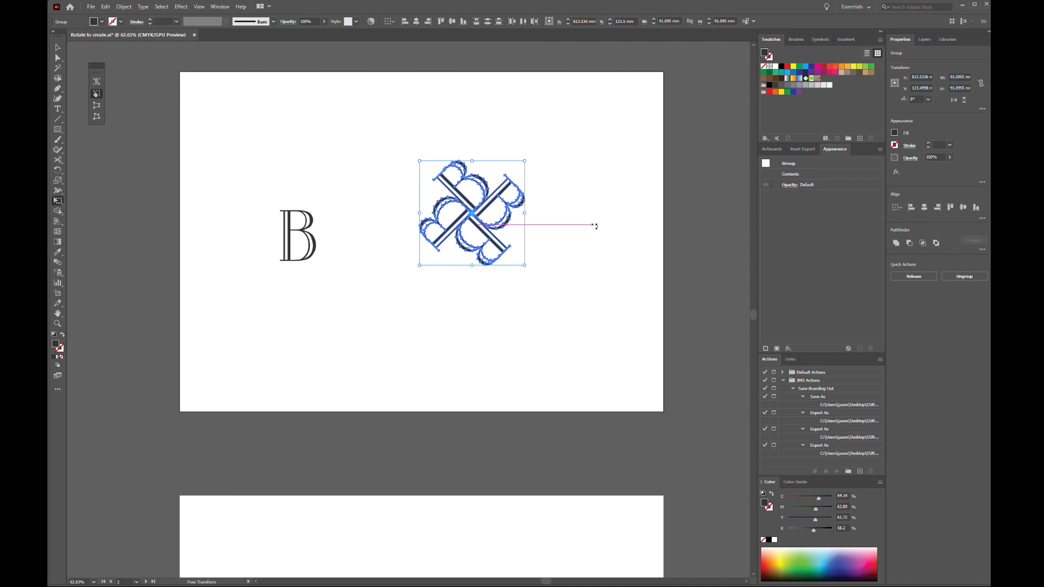
pyautogui.press('v')
pyautogui.click(594, 224)
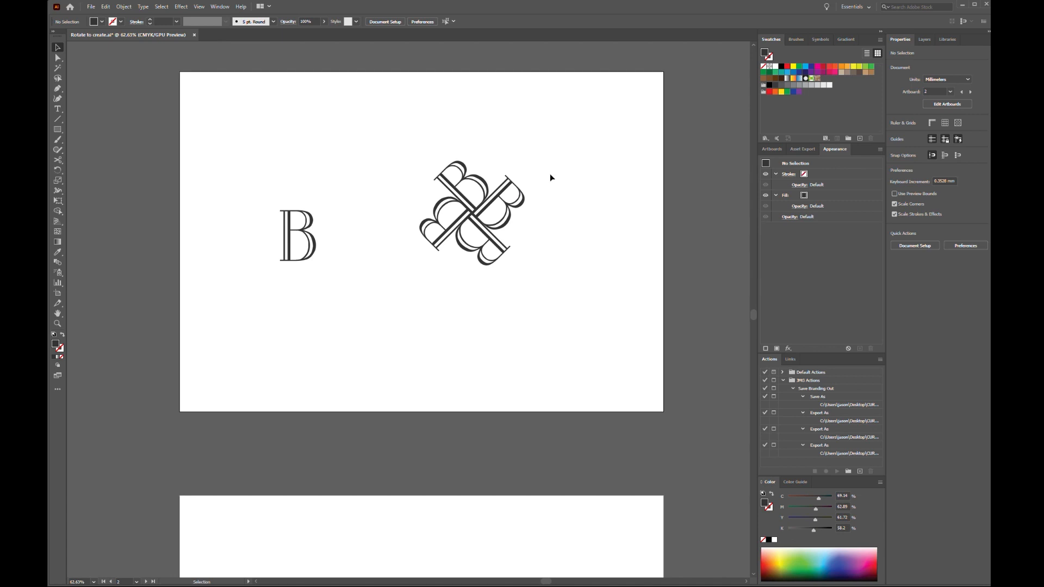
# Try a copy of the double-line square frame around the upright four-B emblem on the comparison artboard, and delete that copy.
pyautogui.hscroll(-10, 544, 184)
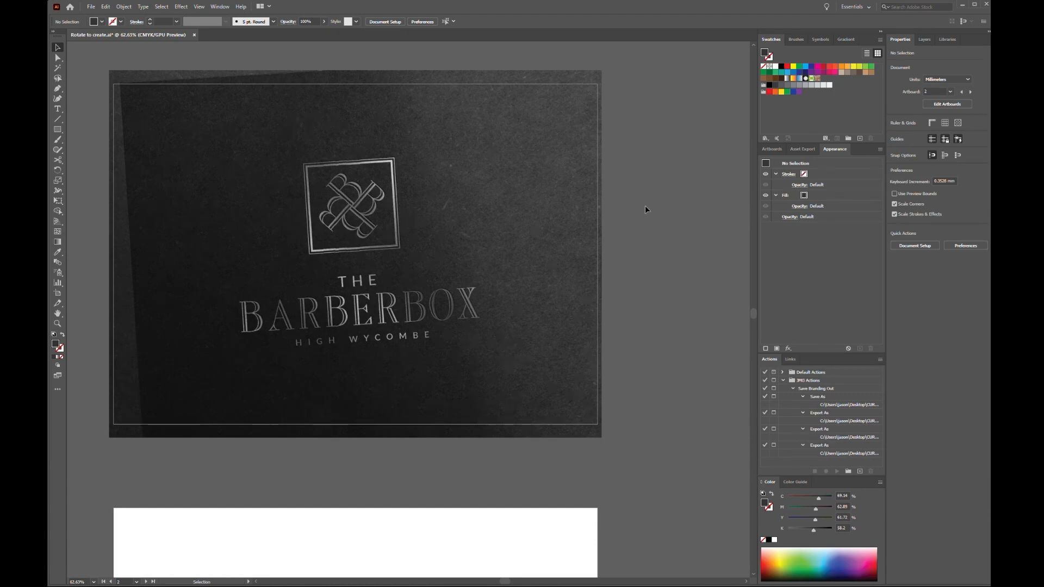
pyautogui.press('space')
pyautogui.moveTo(684, 223); pyautogui.dragTo(244, 227)
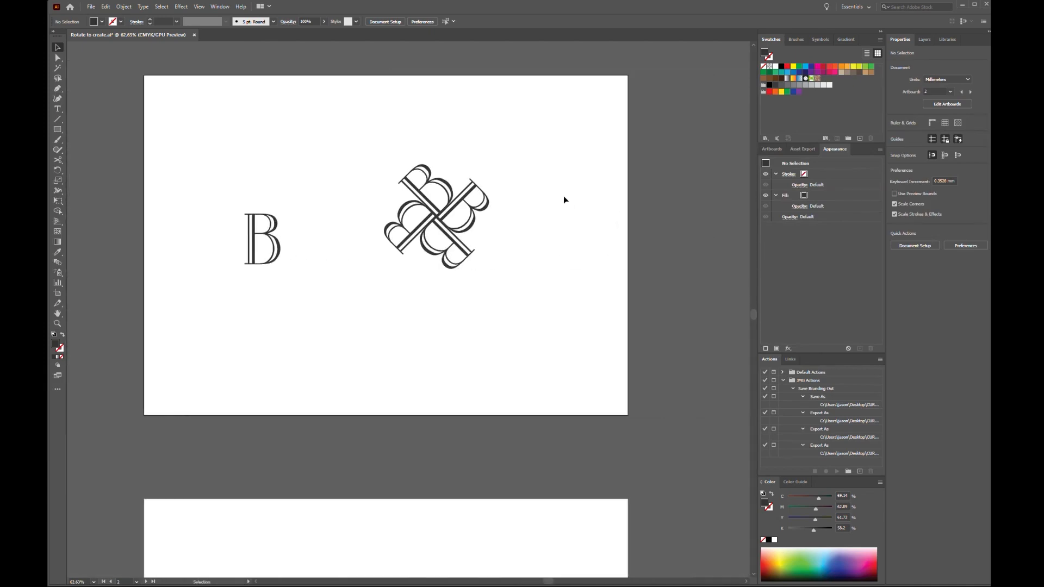
pyautogui.press('space')
pyautogui.moveTo(152, 416); pyautogui.dragTo(654, 179)
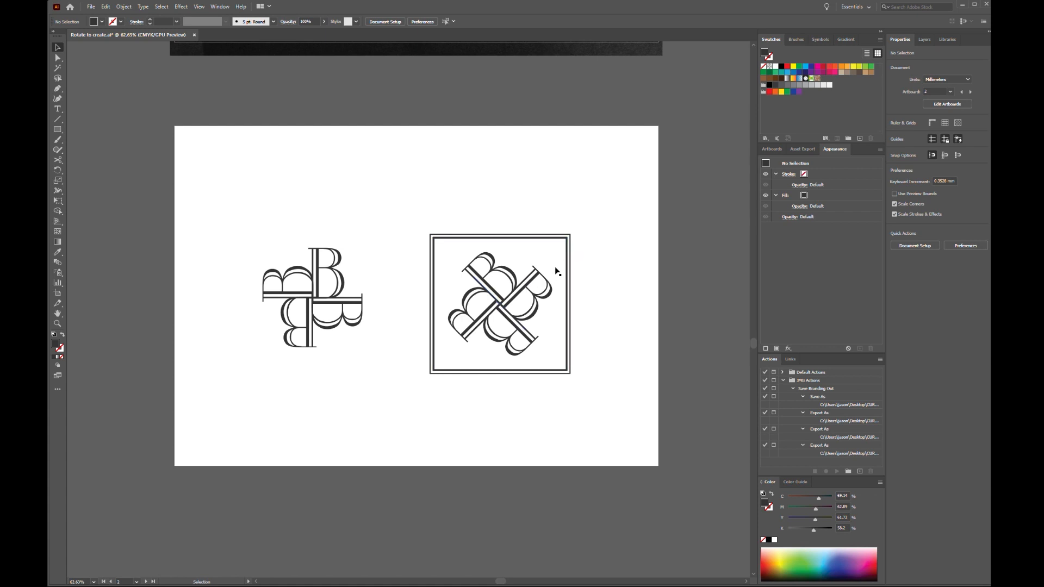
pyautogui.moveTo(477, 214); pyautogui.dragTo(532, 239)
pyautogui.click(578, 232)
pyautogui.click(569, 240)
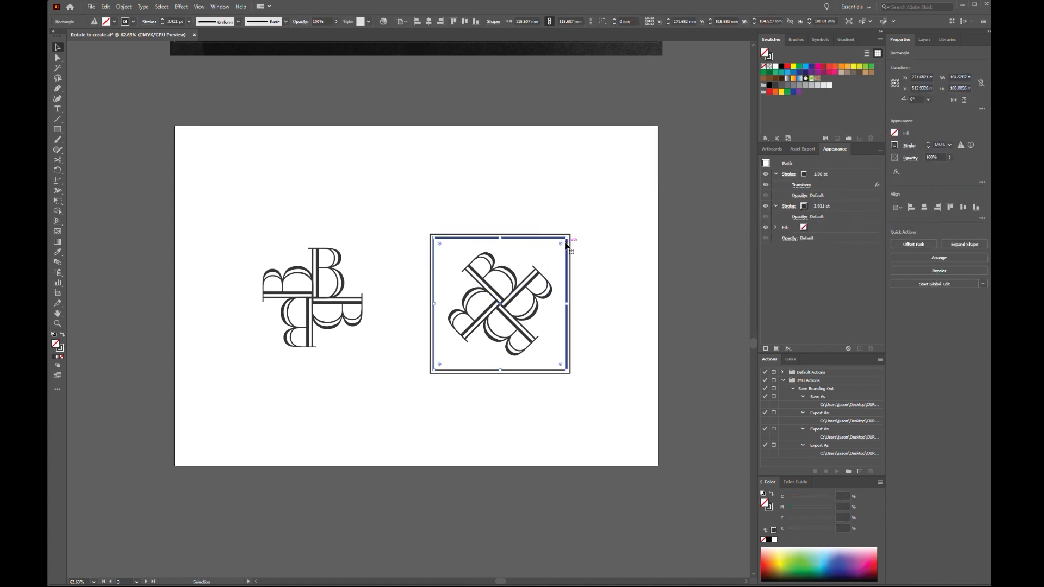
pyautogui.moveTo(570, 240); pyautogui.dragTo(379, 250)
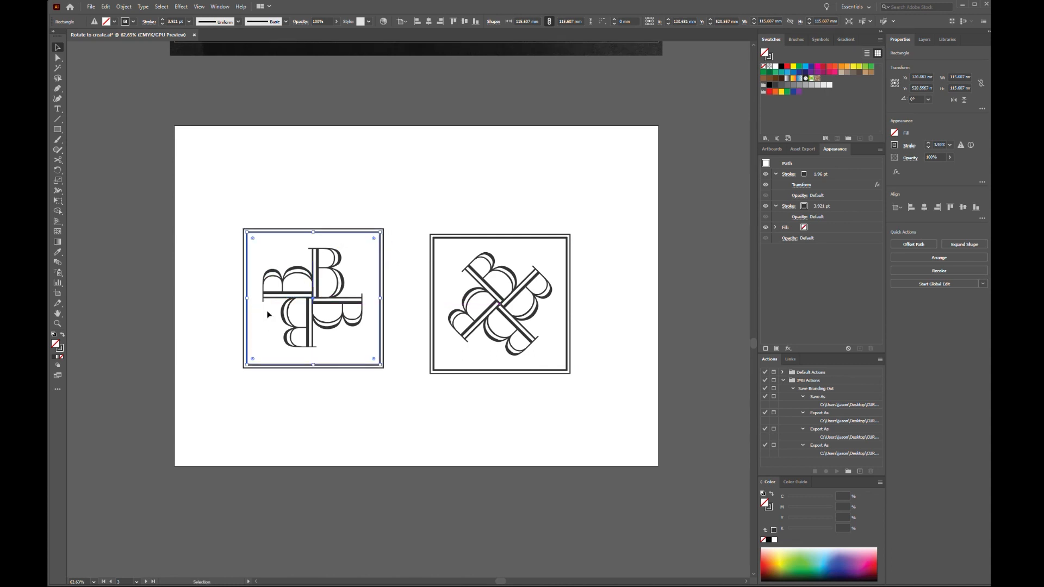
pyautogui.click(402, 271)
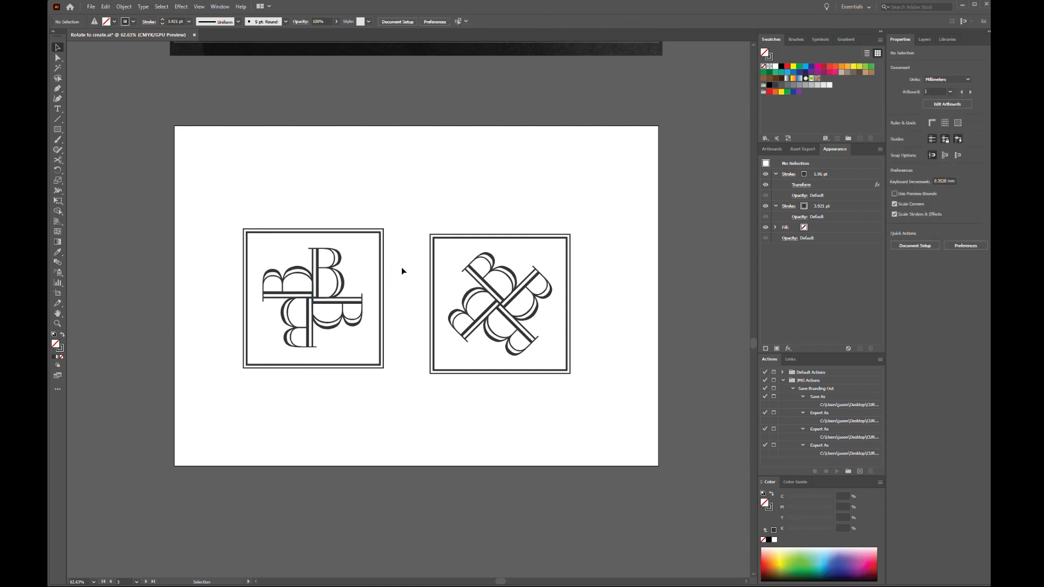
pyautogui.click(383, 239)
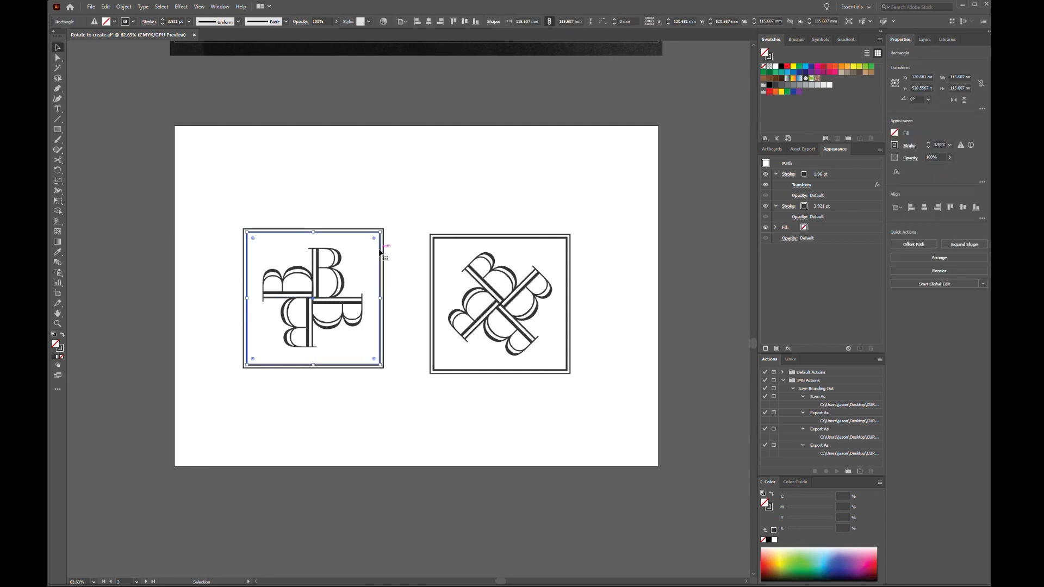
pyautogui.press('Delete')
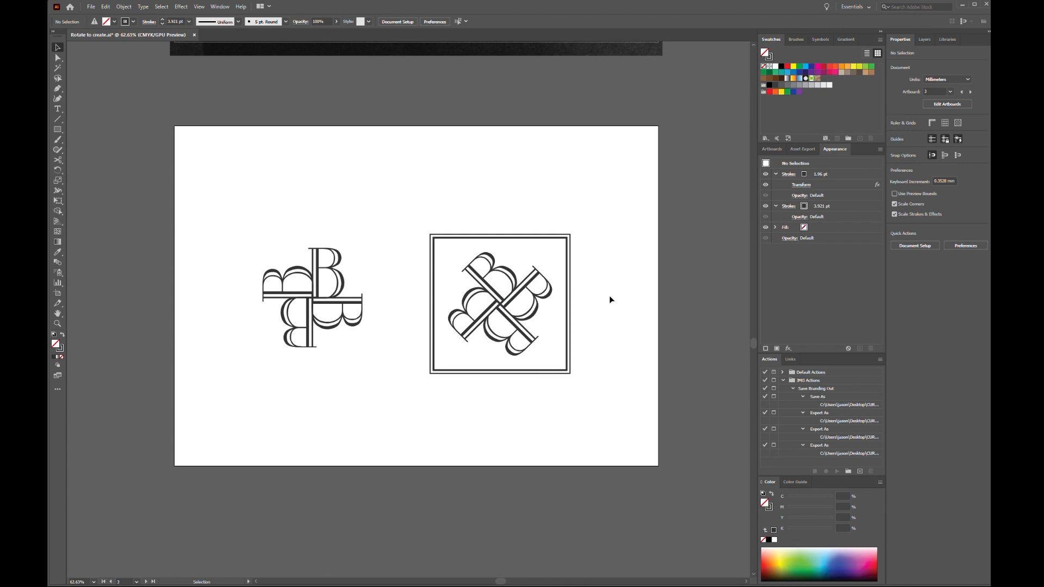
# Align the ring of white S letters and the dark circle behind it on their vertical centres.
pyautogui.scroll(10, 610, 299)
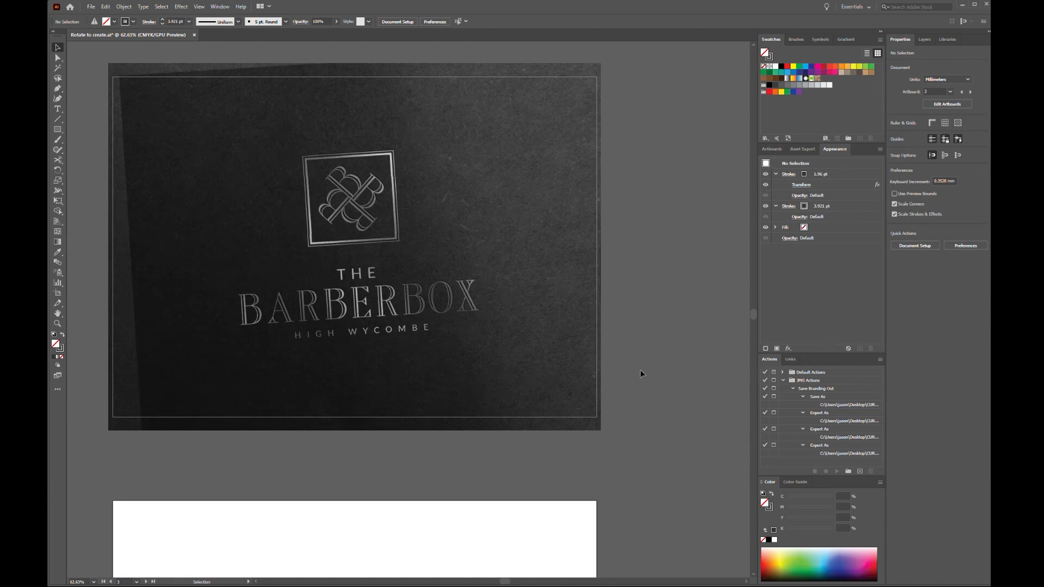
pyautogui.moveTo(664, 401); pyautogui.dragTo(418, 281)
pyautogui.moveTo(566, 340); pyautogui.dragTo(364, 270)
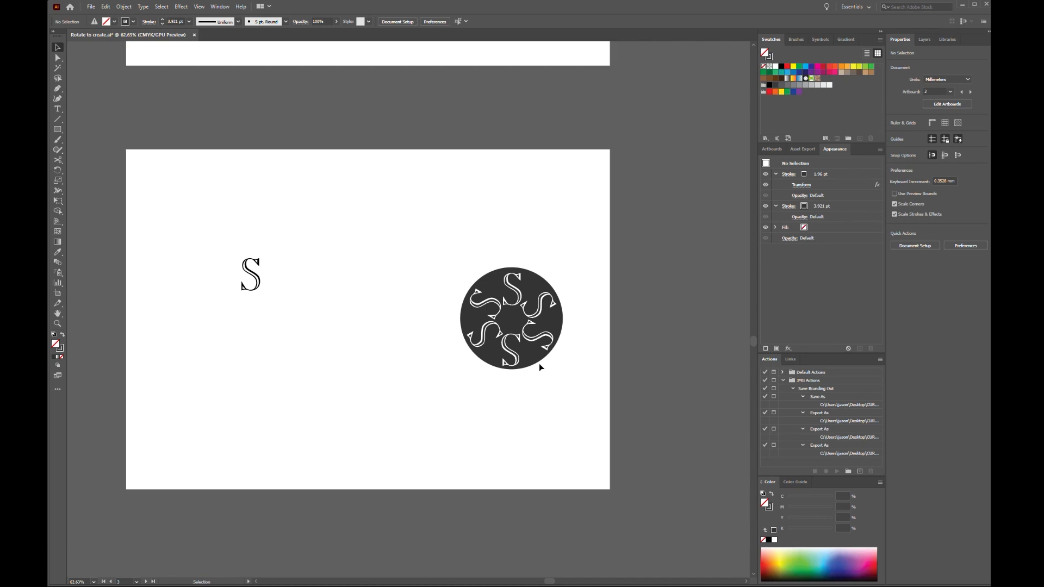
pyautogui.click(537, 283)
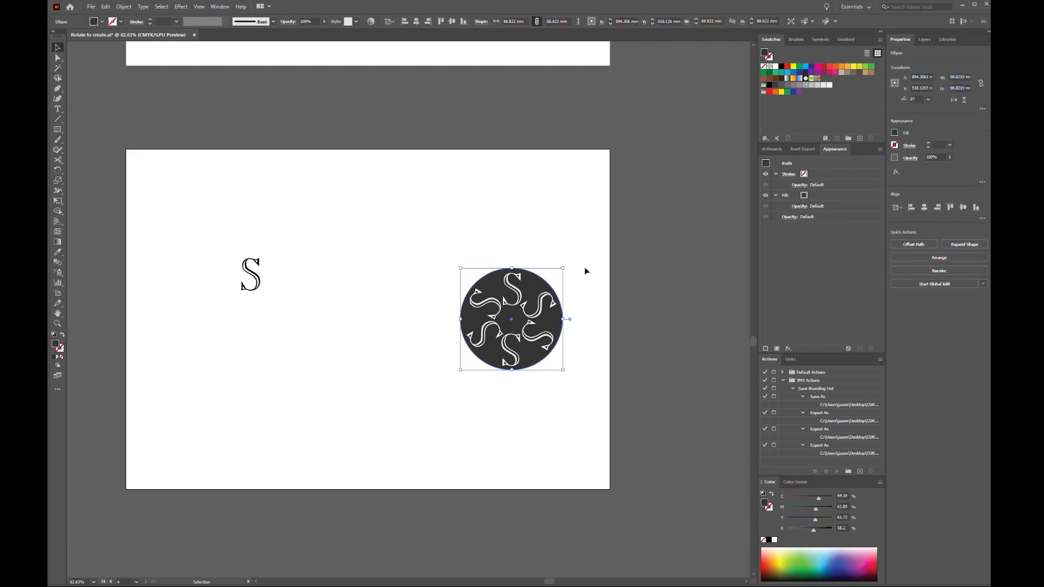
pyautogui.moveTo(577, 275); pyautogui.dragTo(487, 360)
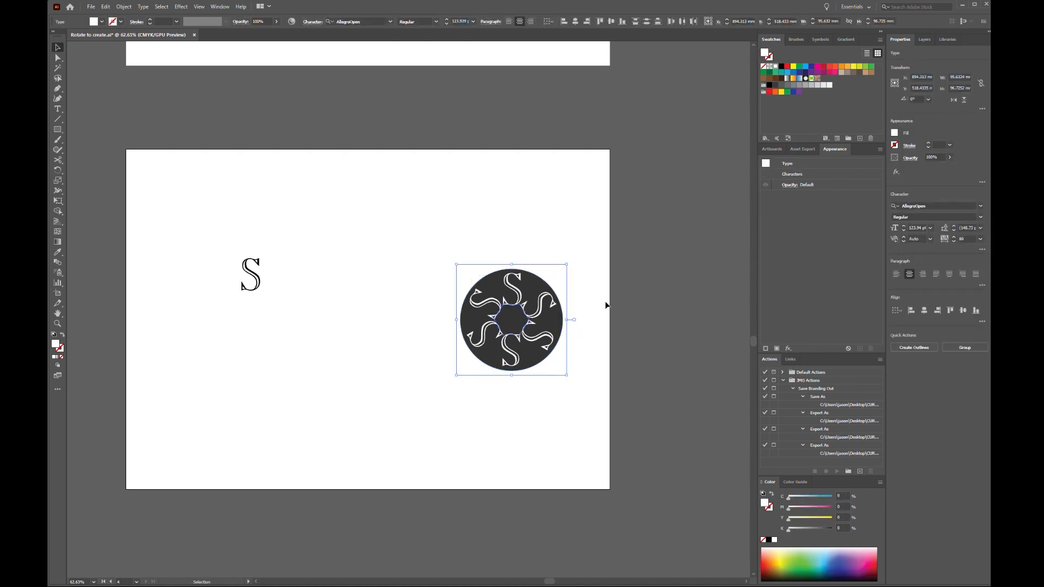
pyautogui.keyDown('shift'); pyautogui.click(545, 283); pyautogui.keyUp('shift')
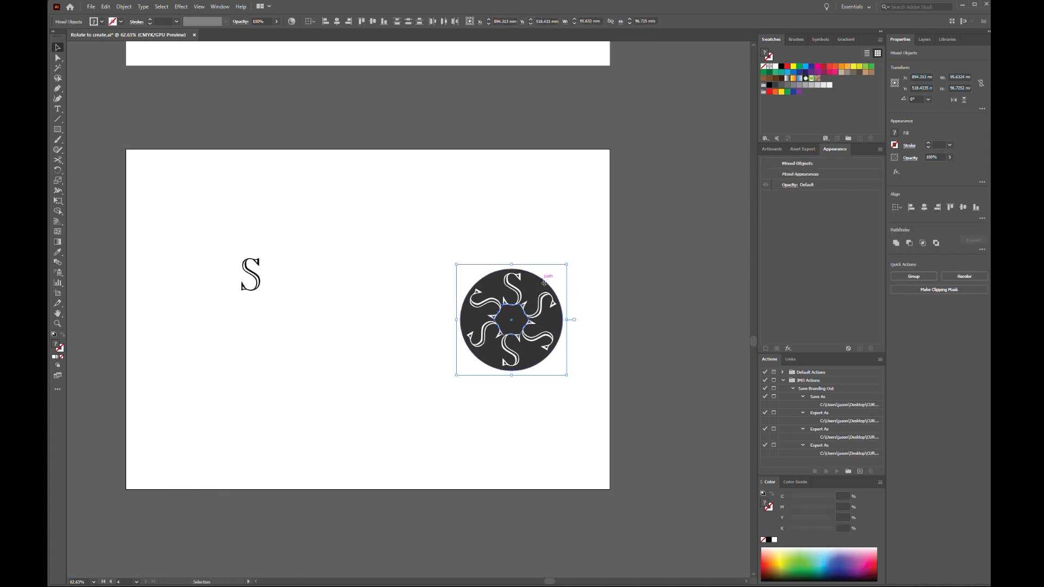
pyautogui.click(960, 208)
pyautogui.click(543, 242)
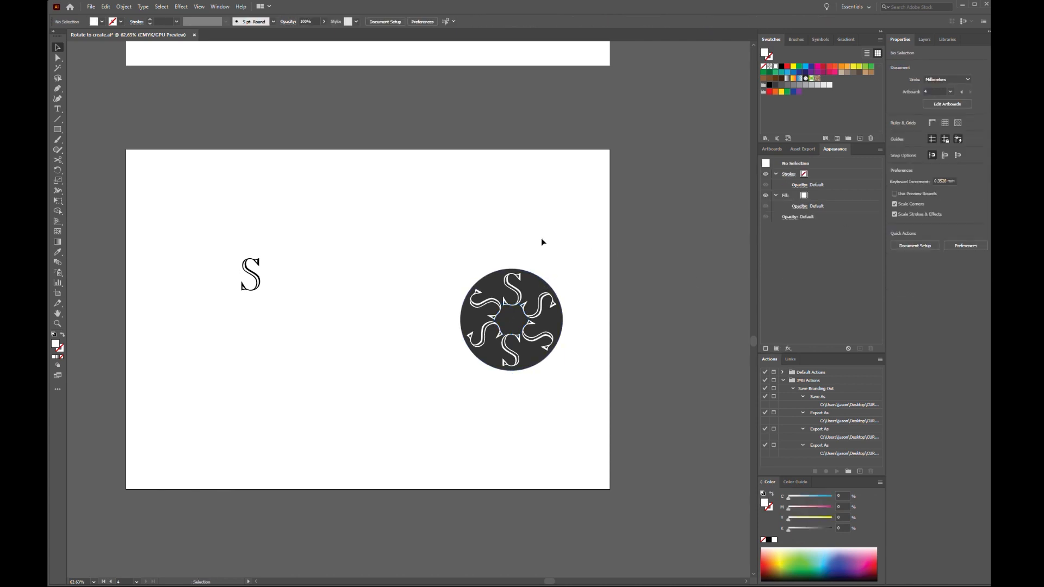
# Convert the black letter S to outlines.
pyautogui.click(250, 267)
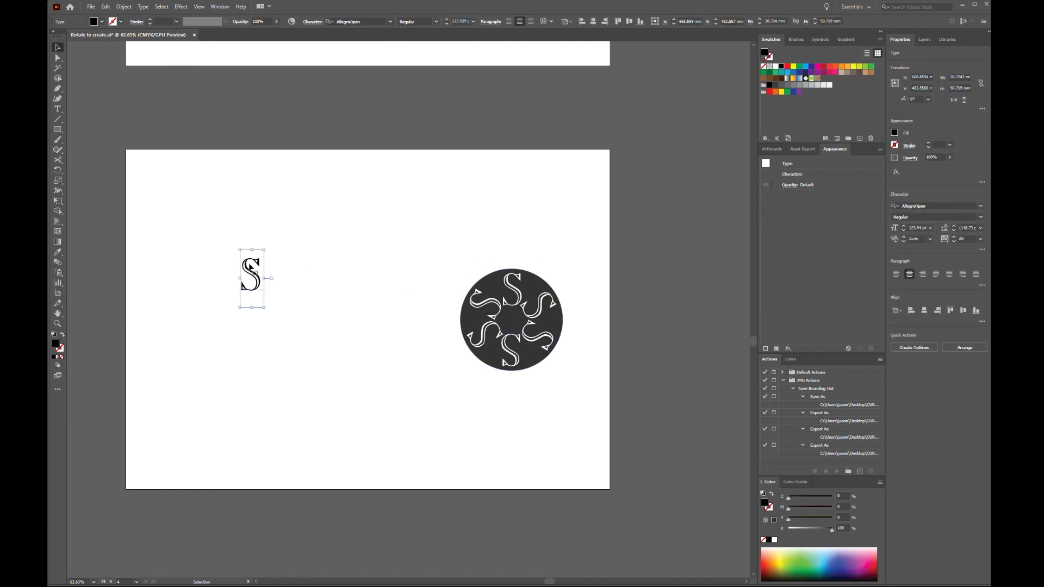
pyautogui.press('ctrl')
pyautogui.hotkey('ctrl', 'shift', 'o')
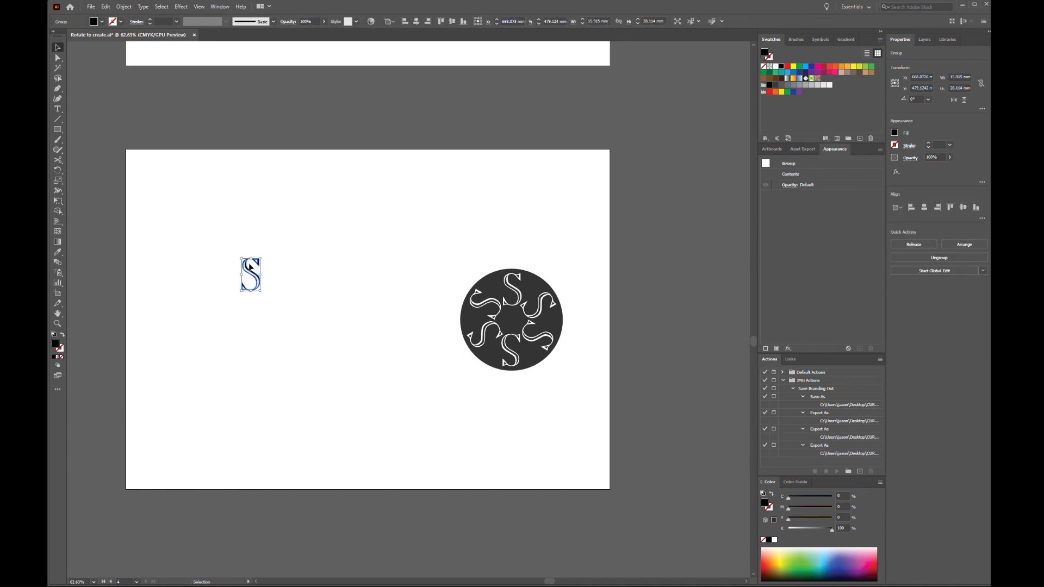
# Try copying the S around a point just below it in 45° rotations to form a full ring.
pyautogui.press('r')
pyautogui.click(249, 306)
pyautogui.moveTo(250, 274); pyautogui.dragTo(364, 241)
pyautogui.hotkey('ctrl', 'd')
pyautogui.hotkey('ctrl', 'd')
pyautogui.hotkey('ctrl', 'd')
pyautogui.hotkey('ctrl', 'd')
pyautogui.hotkey('ctrl', 'd')
pyautogui.hotkey('ctrl', 'd')
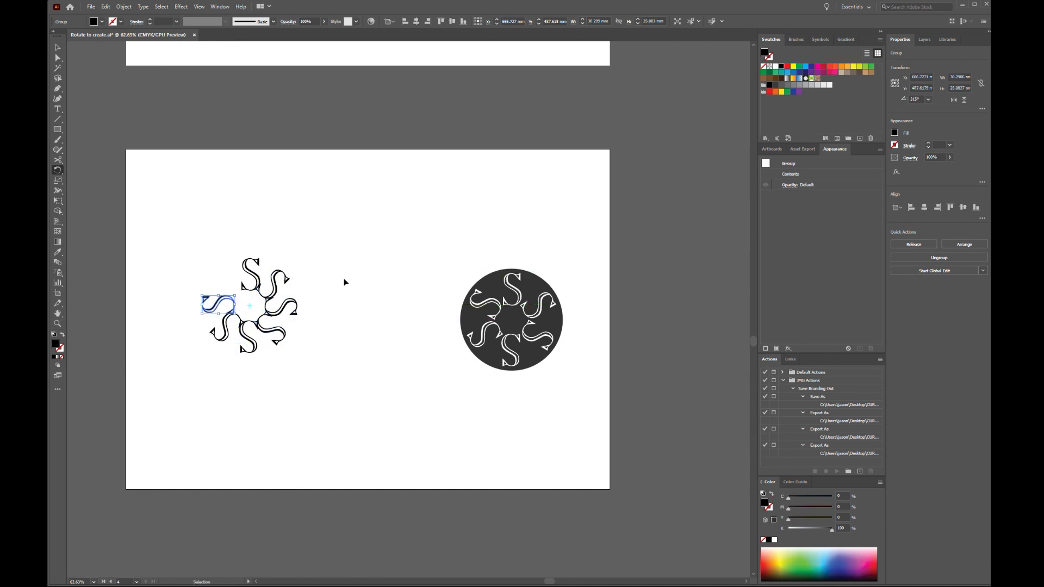
# Undo the ring of 45° copies back to the single outlined S.
pyautogui.press('r')
pyautogui.hotkey('ctrl', 'z')
pyautogui.hotkey('ctrl', 'z')
pyautogui.hotkey('ctrl', 'z')
pyautogui.hotkey('ctrl', 'z')
pyautogui.hotkey('ctrl', 'z')
pyautogui.hotkey('ctrl', 'z')
pyautogui.hotkey('ctrl', 'z')
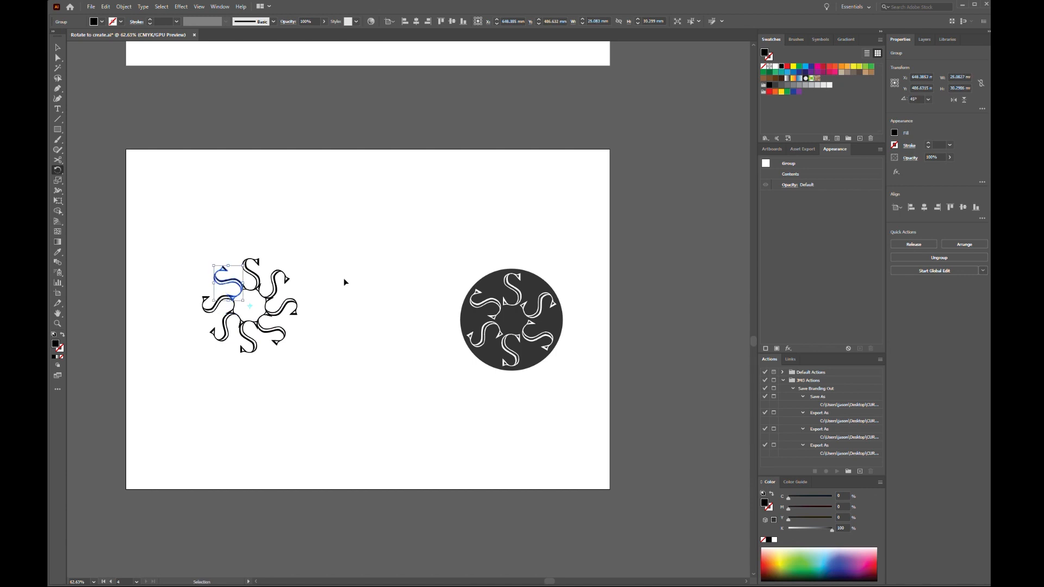
pyautogui.press('r')
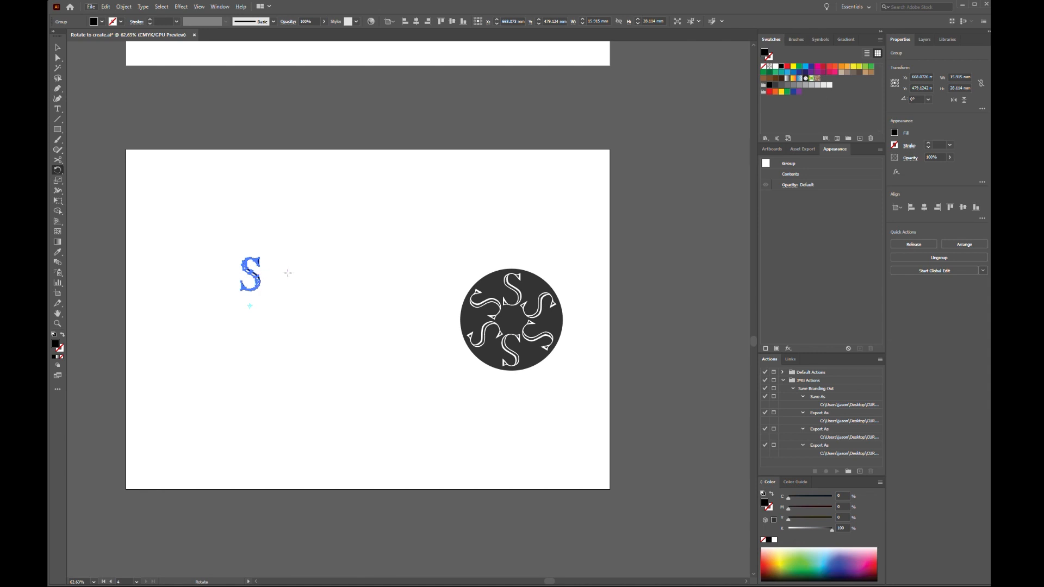
pyautogui.press('v')
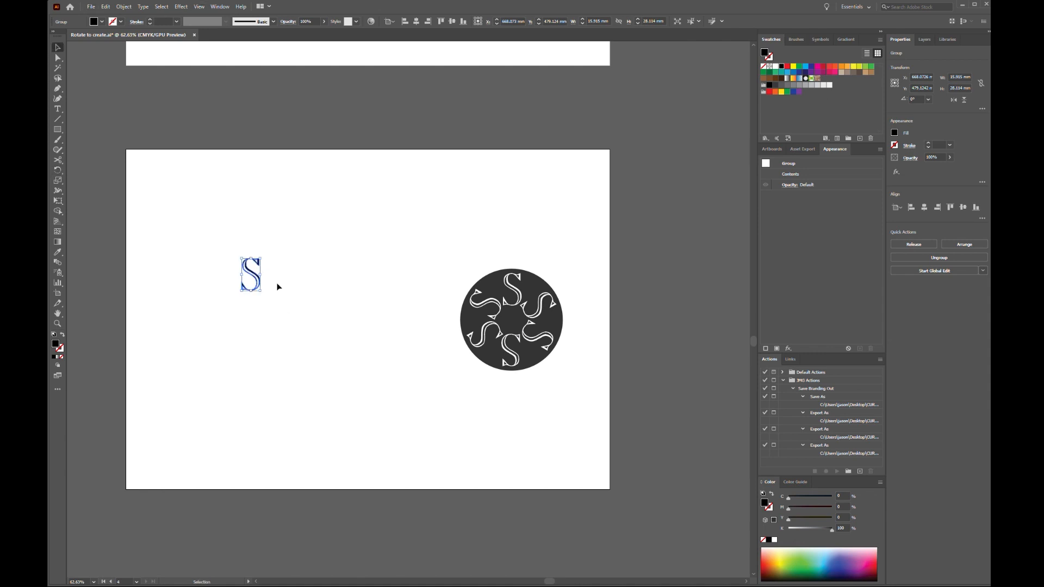
# Try a ring of four S letters by copying the S in 90° rotations around a point below it, and deselect.
pyautogui.click(278, 286)
pyautogui.click(259, 282)
pyautogui.press('r')
pyautogui.click(250, 307)
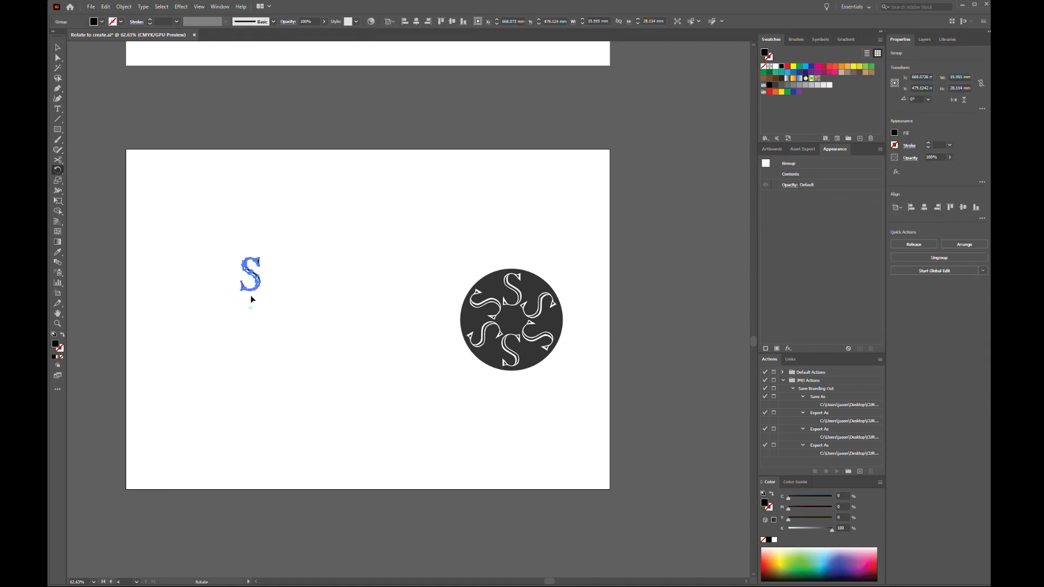
pyautogui.moveTo(266, 277); pyautogui.dragTo(302, 316)
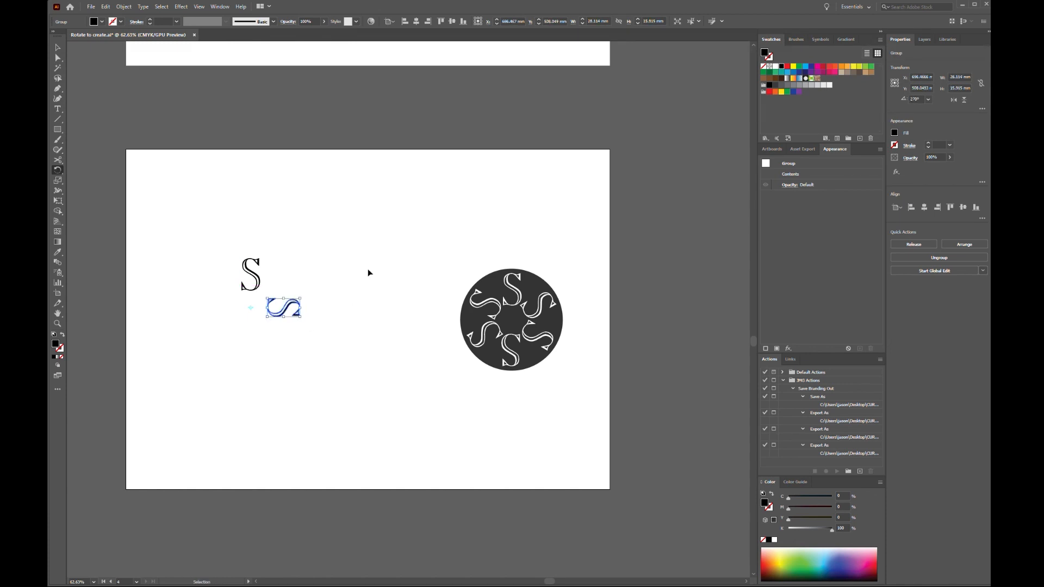
pyautogui.hotkey('ctrl', 'd')
pyautogui.hotkey('ctrl', 'd')
pyautogui.hotkey('ctrl', 'd')
pyautogui.press('v')
pyautogui.click(368, 273)
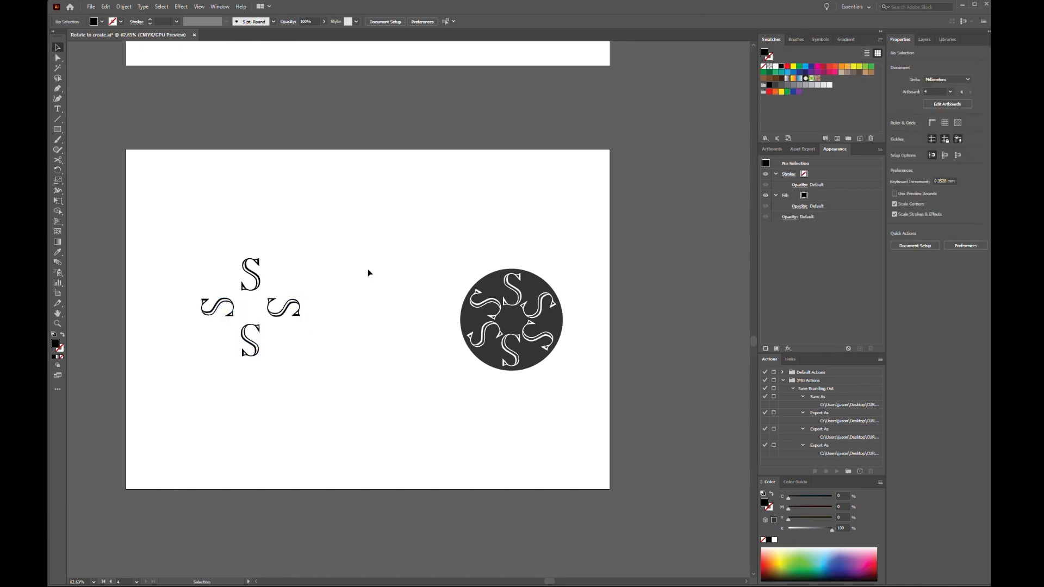
# Undo the 90° rotated copies back to the single S.
pyautogui.hotkey('ctrl', 'z')
pyautogui.hotkey('ctrl', 'z')
pyautogui.hotkey('ctrl', 'z')
pyautogui.hotkey('ctrl', 'z')
pyautogui.hotkey('ctrl', 'z')
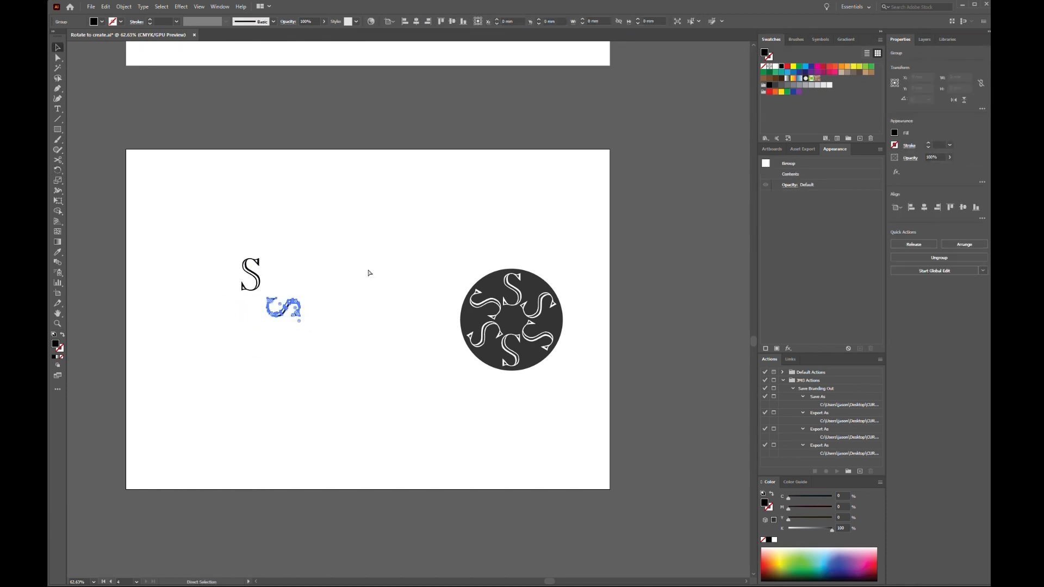
pyautogui.press('v')
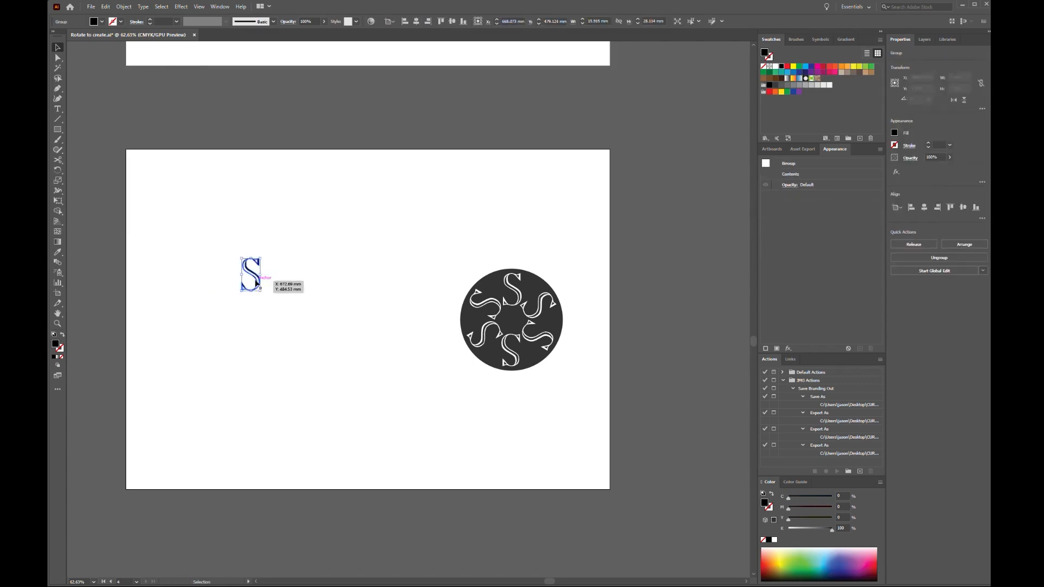
# Draw a guide rectangle about 8 × 62 mm from the S's upper-left corner to its centre, and another about 30 × 11 mm across its foot.
pyautogui.click(58, 129)
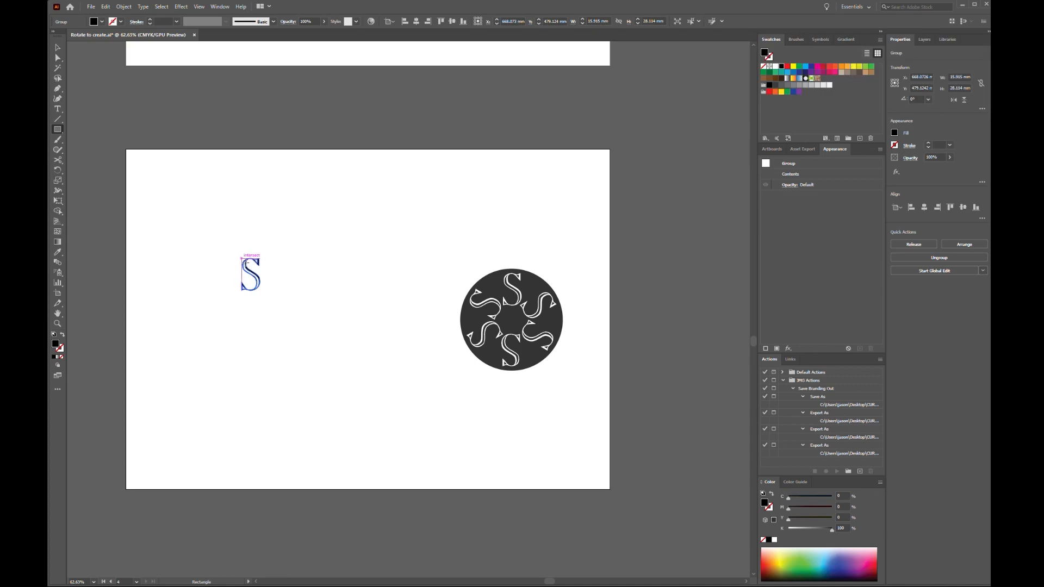
pyautogui.moveTo(242, 259); pyautogui.dragTo(254, 332)
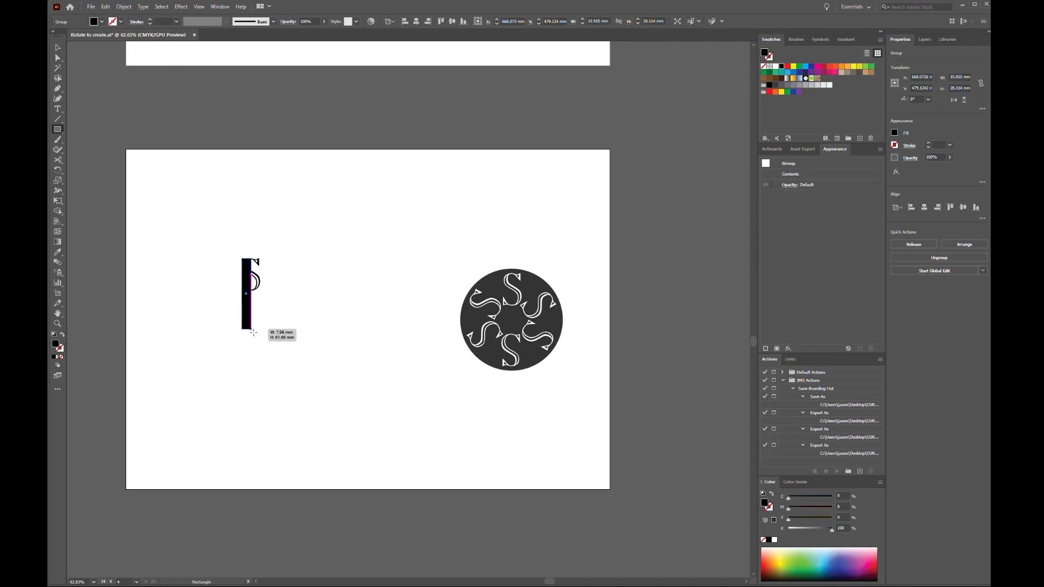
pyautogui.moveTo(253, 333); pyautogui.dragTo(253, 333)
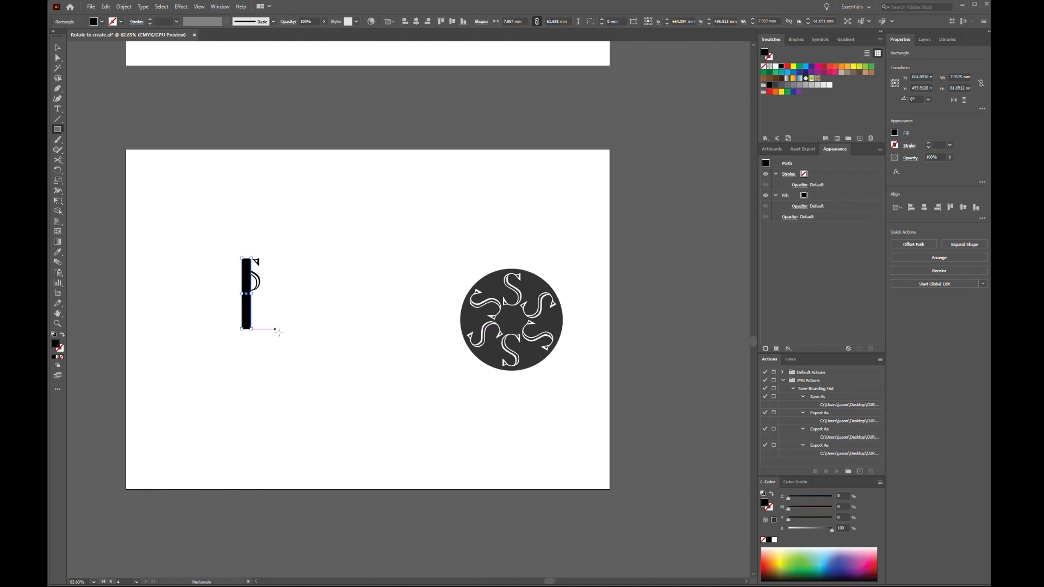
pyautogui.moveTo(278, 333); pyautogui.dragTo(242, 319)
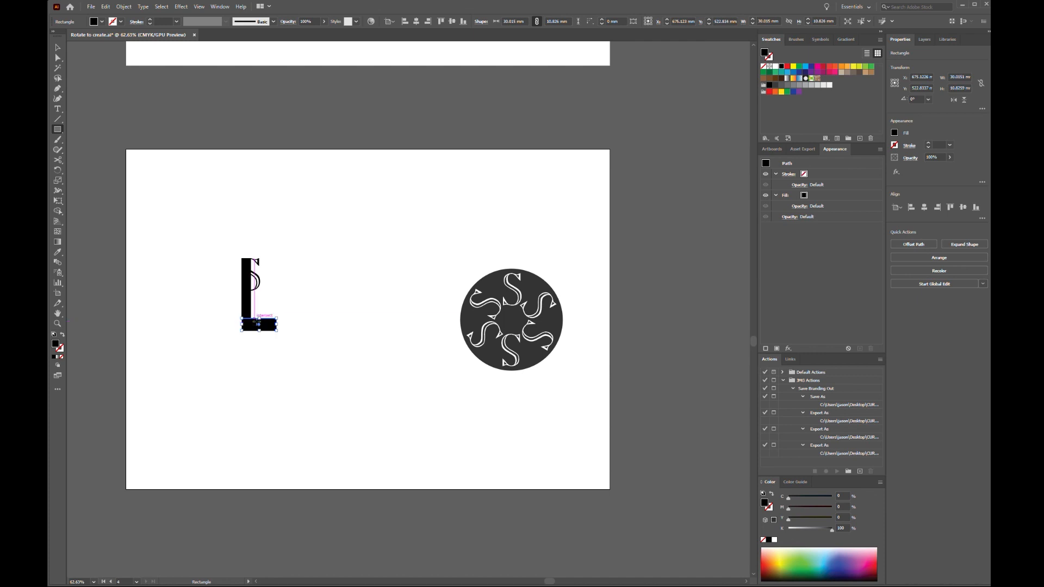
pyautogui.press('v')
pyautogui.click(290, 308)
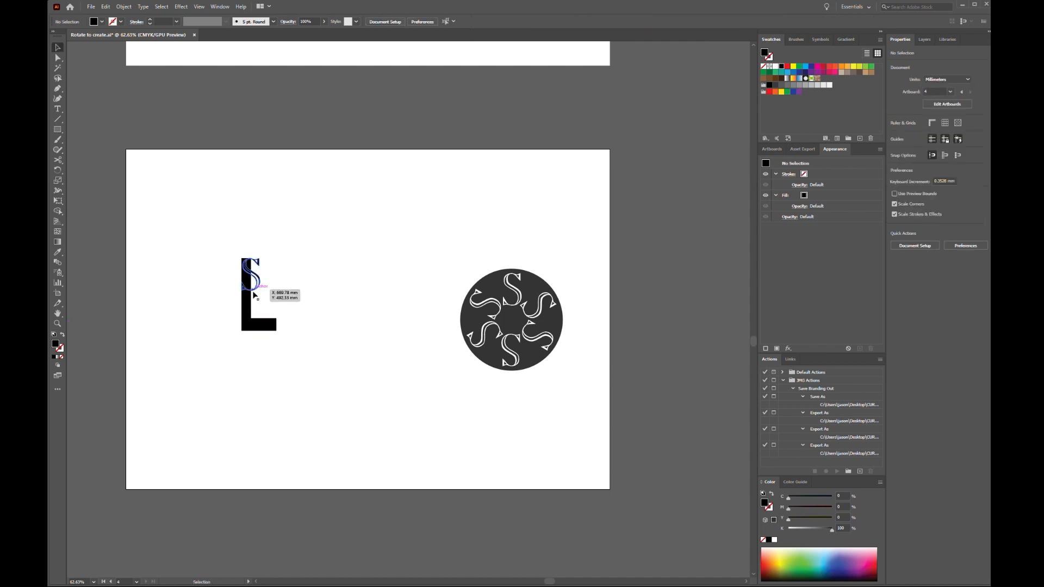
# Copy the S rotated 60° clockwise around the inner corner where the two guide rectangles meet.
pyautogui.click(254, 293)
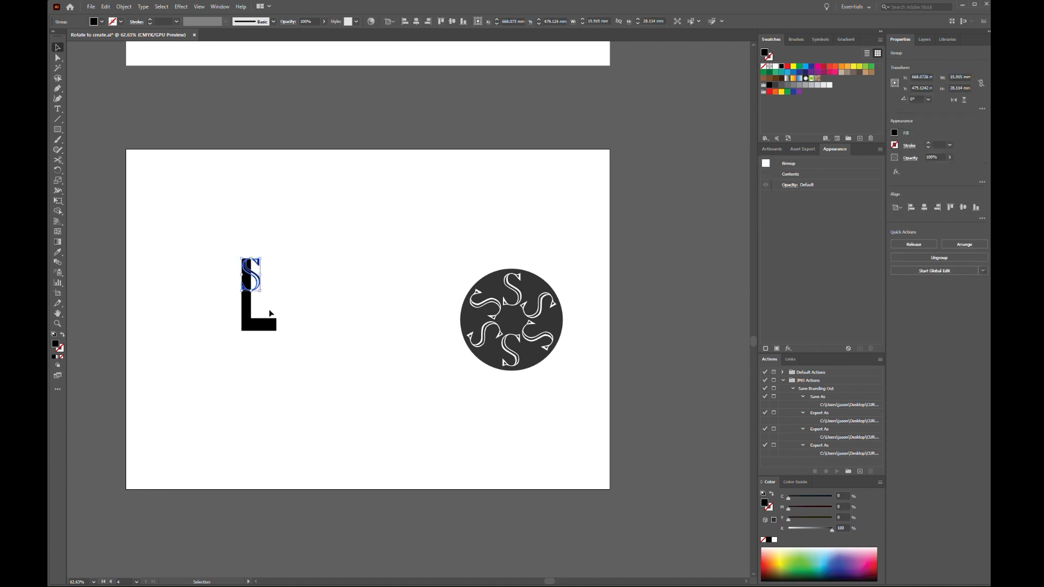
pyautogui.press('r')
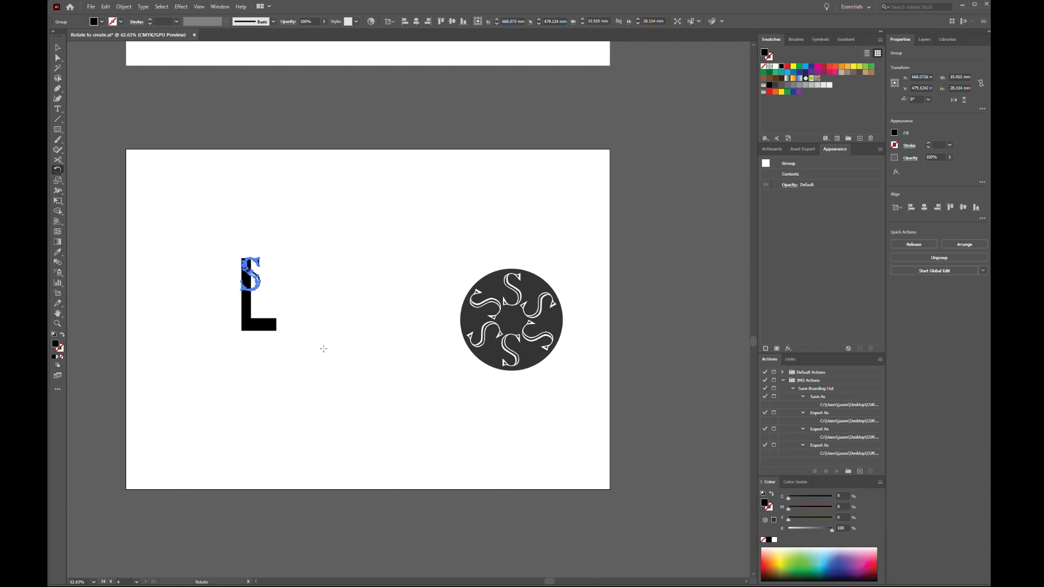
pyautogui.keyDown('alt'); pyautogui.click(252, 319); pyautogui.keyUp('alt')
pyautogui.click(446, 330)
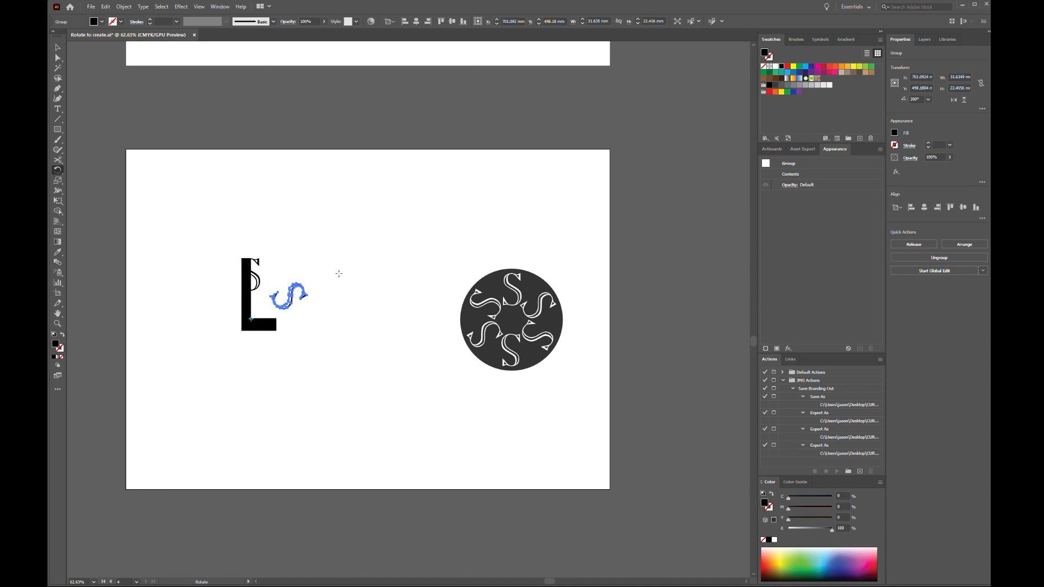
# Repeat the 60° rotated copy four times to complete a ring of six S letters, and deselect.
pyautogui.press('v')
pyautogui.hotkey('ctrl', 'd')
pyautogui.hotkey('ctrl', 'd')
pyautogui.hotkey('ctrl', 'd')
pyautogui.hotkey('ctrl', 'd')
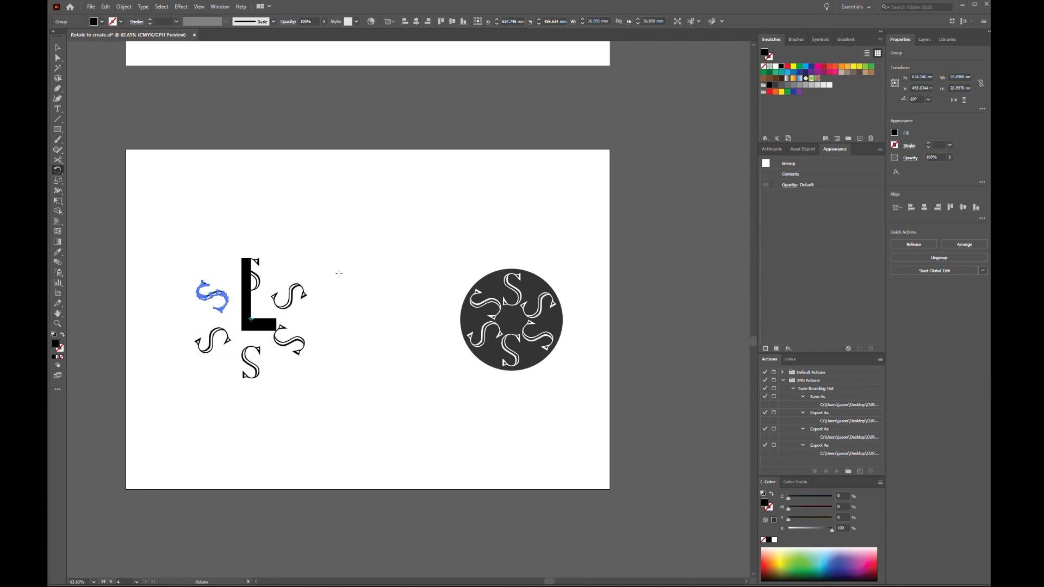
pyautogui.press('v')
pyautogui.click(336, 270)
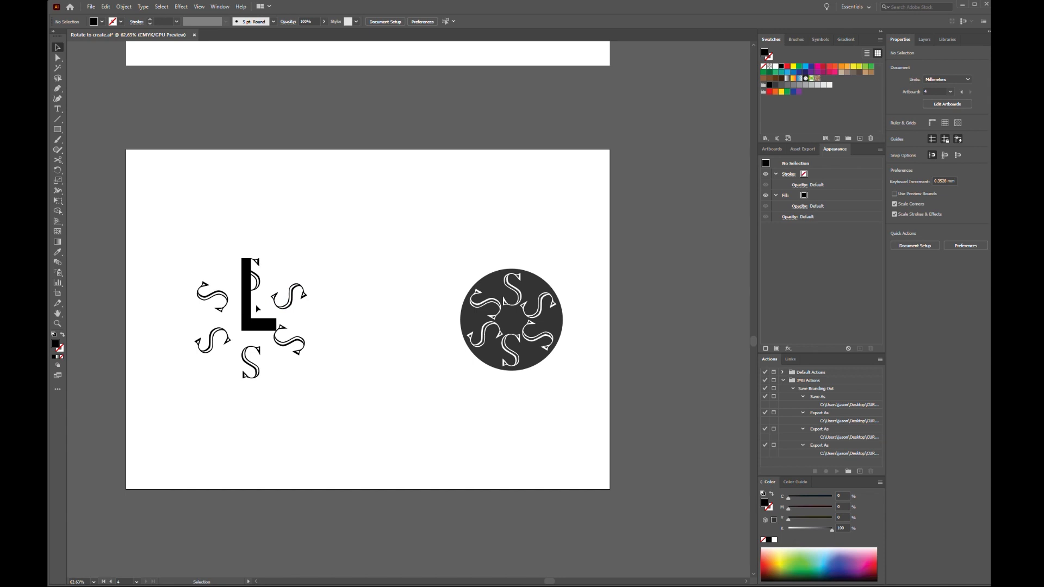
# Delete both black guide rectangles from the middle of the S ring.
pyautogui.click(255, 324)
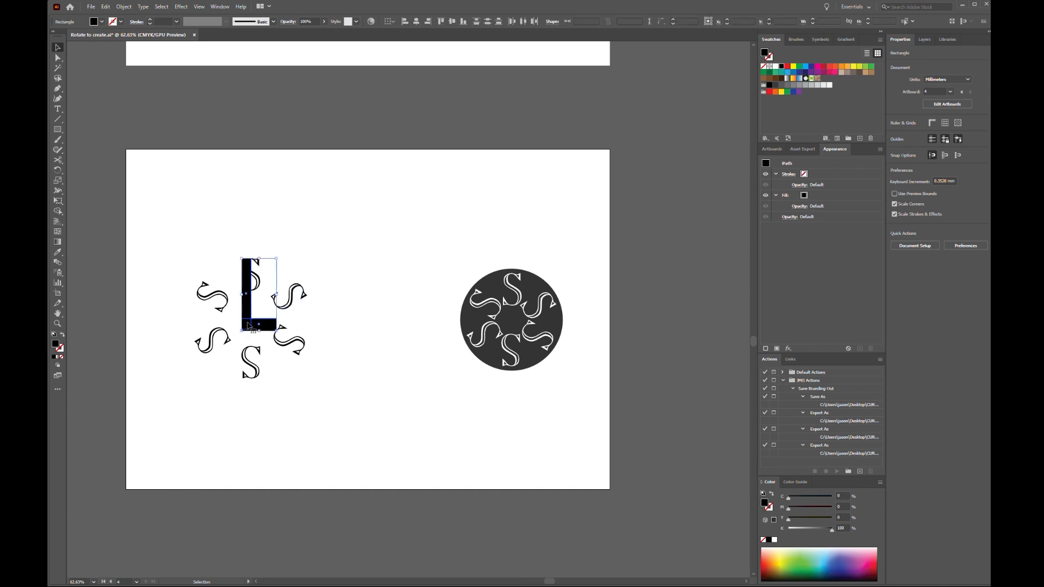
pyautogui.press('Delete')
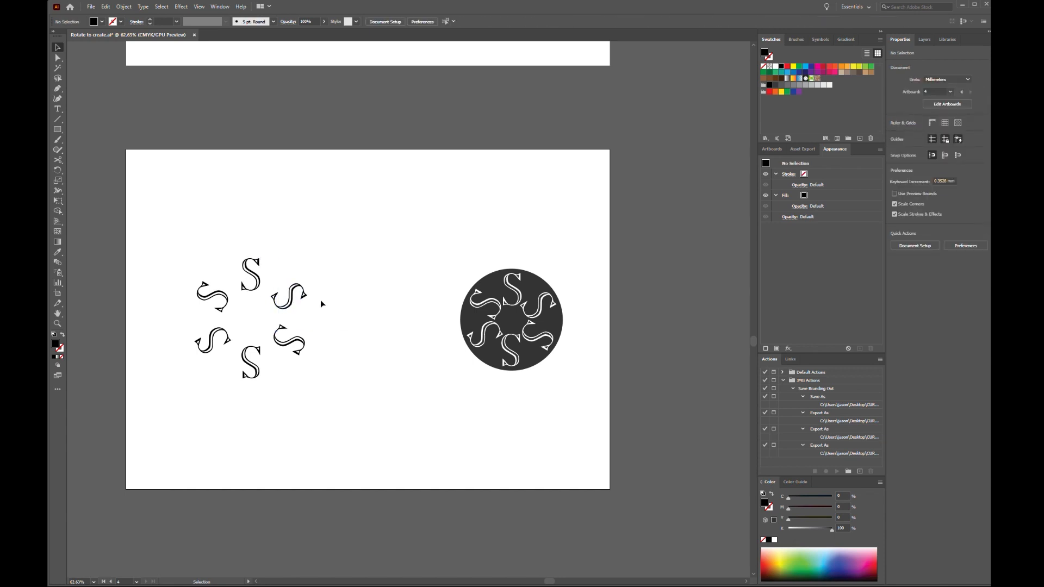
pyautogui.keyDown('ctrl'); pyautogui.click(272, 321); pyautogui.keyUp('ctrl')
pyautogui.moveTo(539, 313); pyautogui.dragTo(404, 326)
pyautogui.keyDown('ctrl'); pyautogui.click(359, 329); pyautogui.keyUp('ctrl')
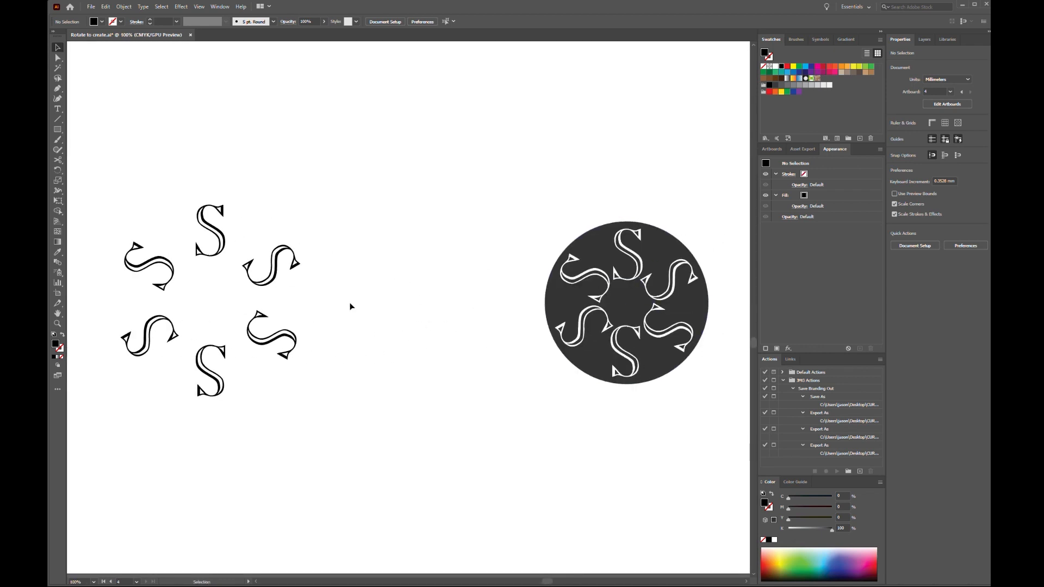
# Undo the guide deletion and all the rotated copies, back to the single S with its two guide rectangles, and deselect.
pyautogui.hotkey('ctrl', 'z')
pyautogui.hotkey('ctrl', 'z')
pyautogui.hotkey('ctrl', 'z')
pyautogui.hotkey('ctrl', 'z')
pyautogui.hotkey('ctrl', 'z')
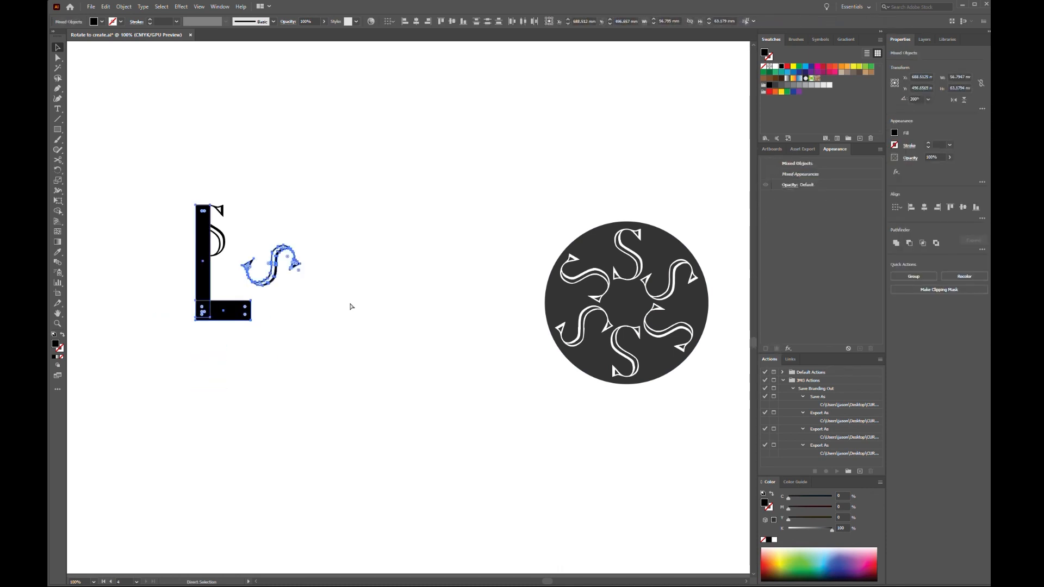
pyautogui.hotkey('ctrl', 'z')
pyautogui.click(350, 306)
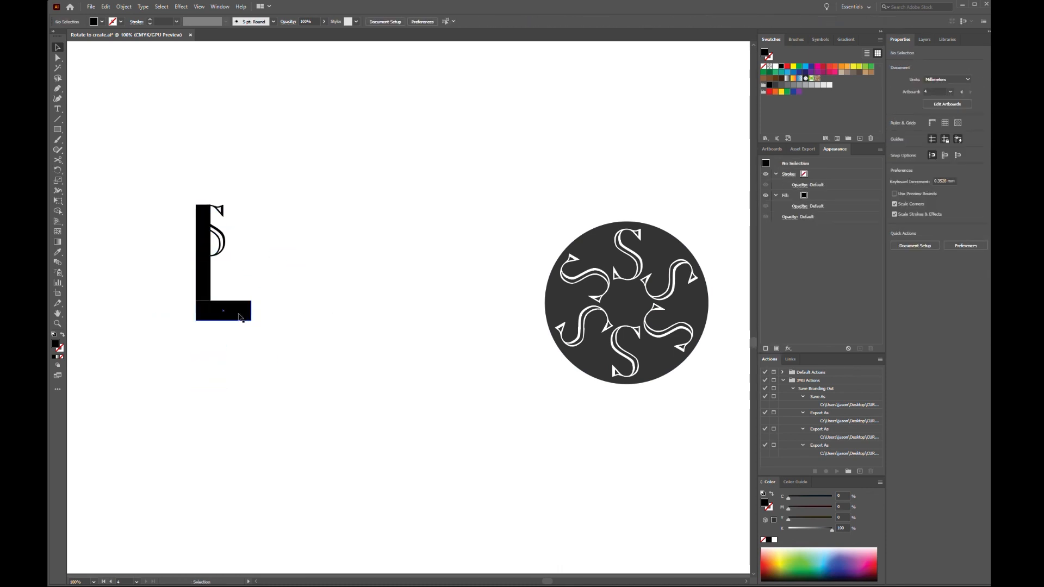
# Move the horizontal guide up about 8 mm, and copy the S rotated 60° clockwise around the guides' new upper inner corner.
pyautogui.moveTo(240, 317); pyautogui.dragTo(241, 301)
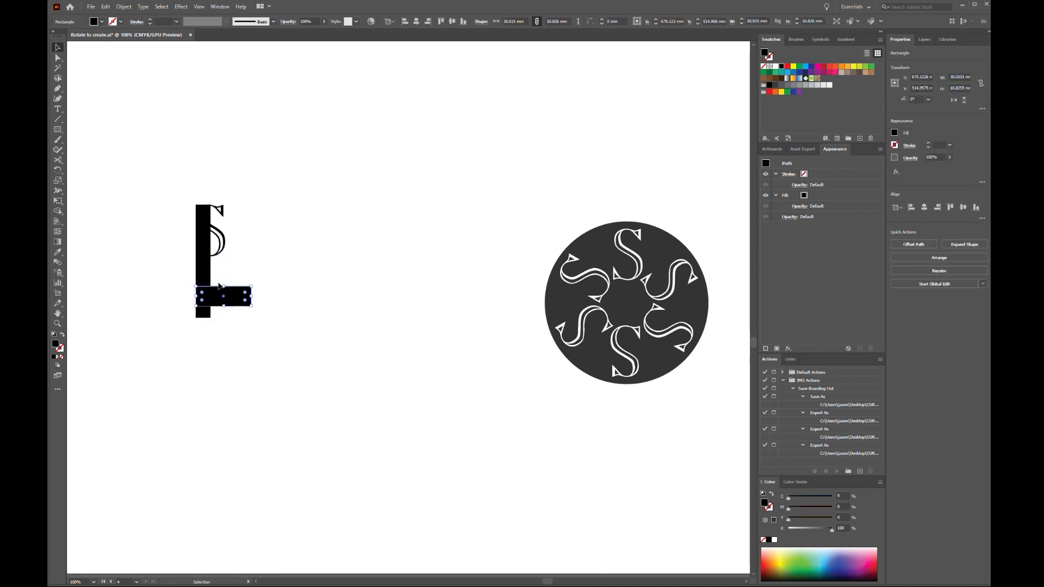
pyautogui.click(220, 253)
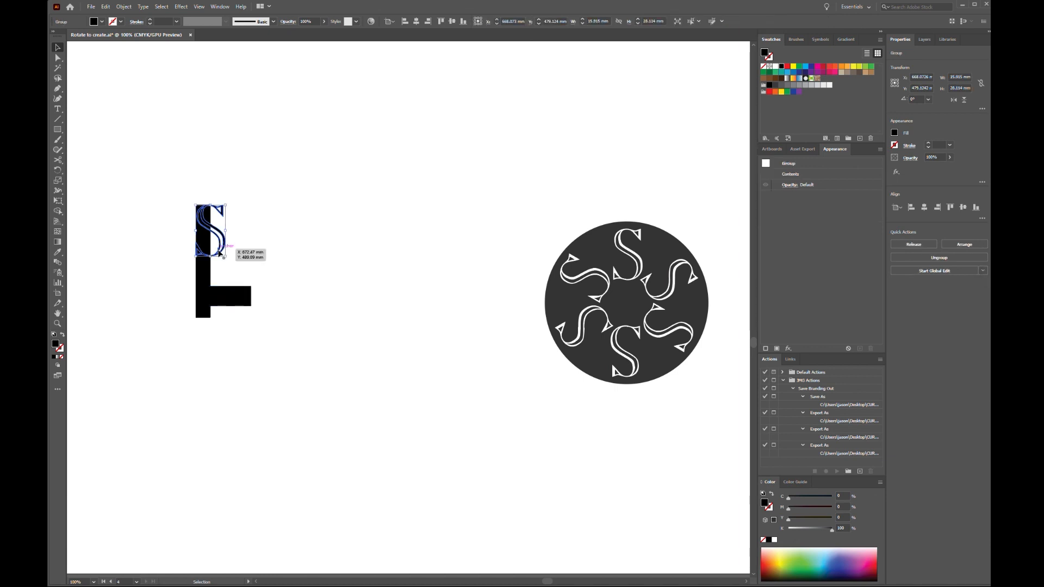
pyautogui.press('r')
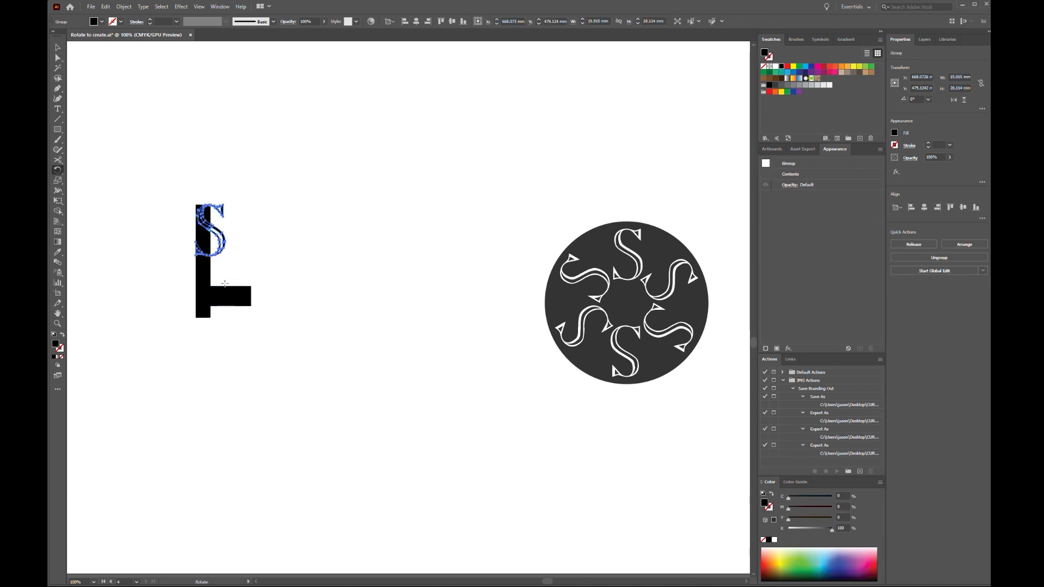
pyautogui.moveTo(214, 290); pyautogui.dragTo(287, 272)
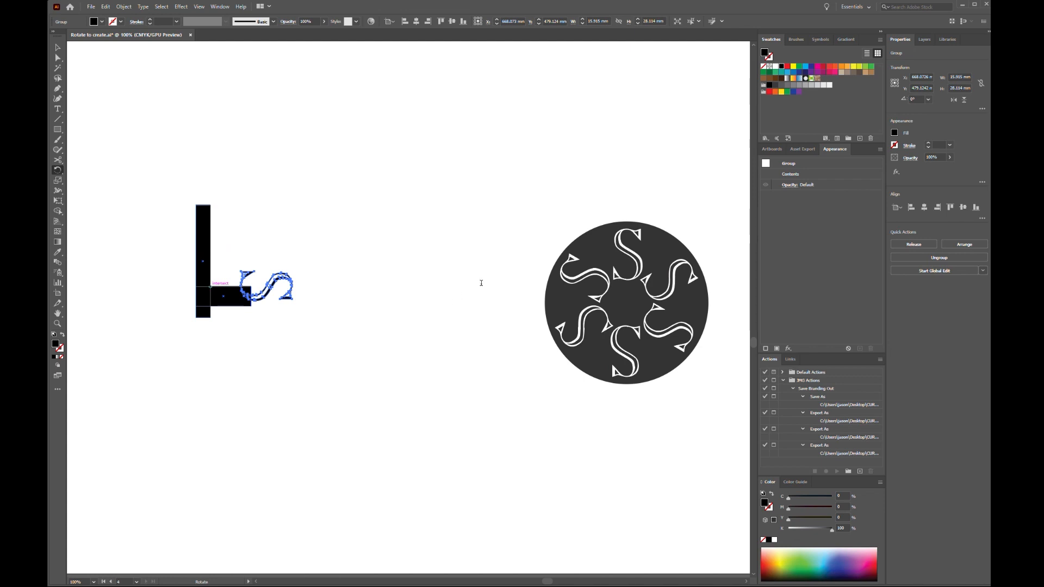
pyautogui.click(451, 330)
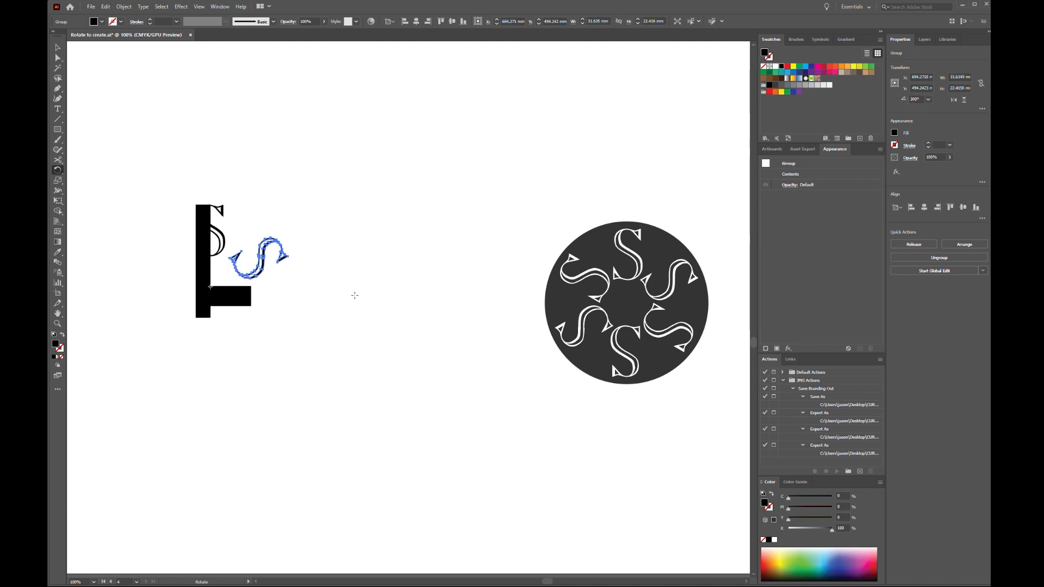
# Repeat the 60° rotated copy four times to close the tighter ring of six S letters.
pyautogui.hotkey('ctrl', 'd')
pyautogui.hotkey('ctrl', 'd')
pyautogui.hotkey('ctrl', 'd')
pyautogui.hotkey('ctrl', 'd')
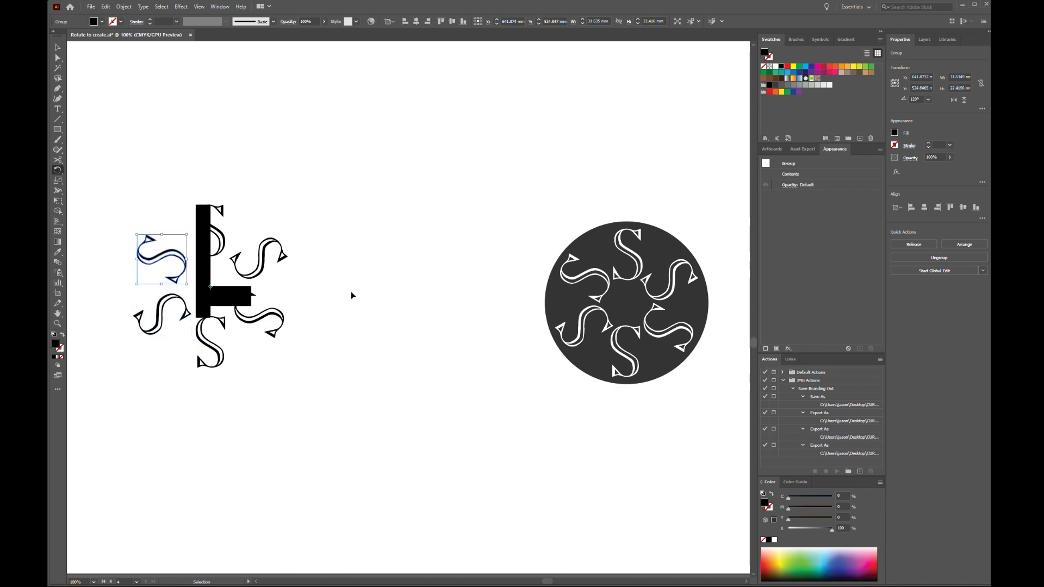
# Delete the horizontal and vertical guide rectangles, leaving only the tighter ring of S letters.
pyautogui.press('v')
pyautogui.click(229, 296)
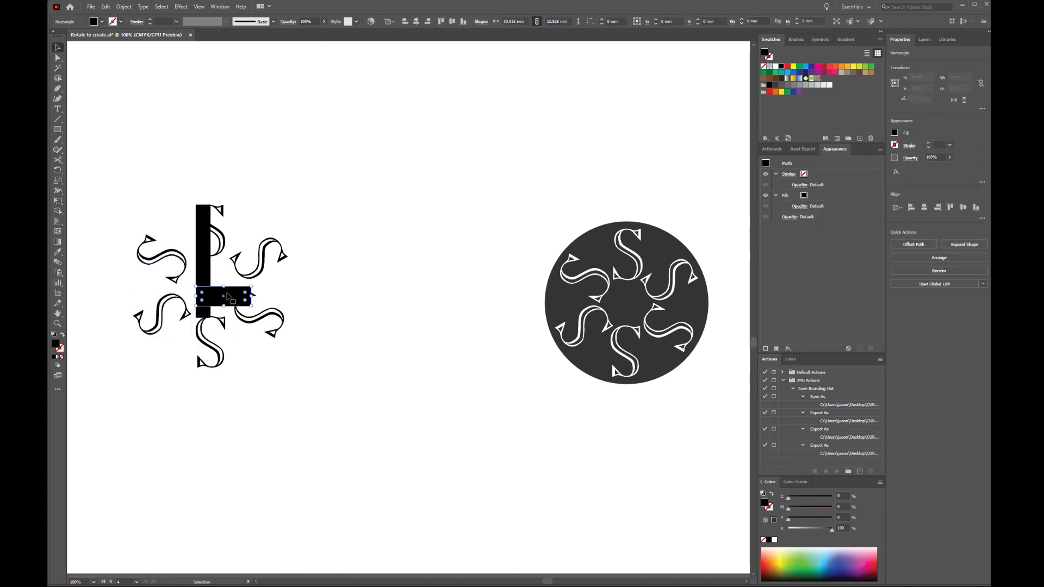
pyautogui.press('Delete')
pyautogui.click(203, 272)
pyautogui.press('Delete')
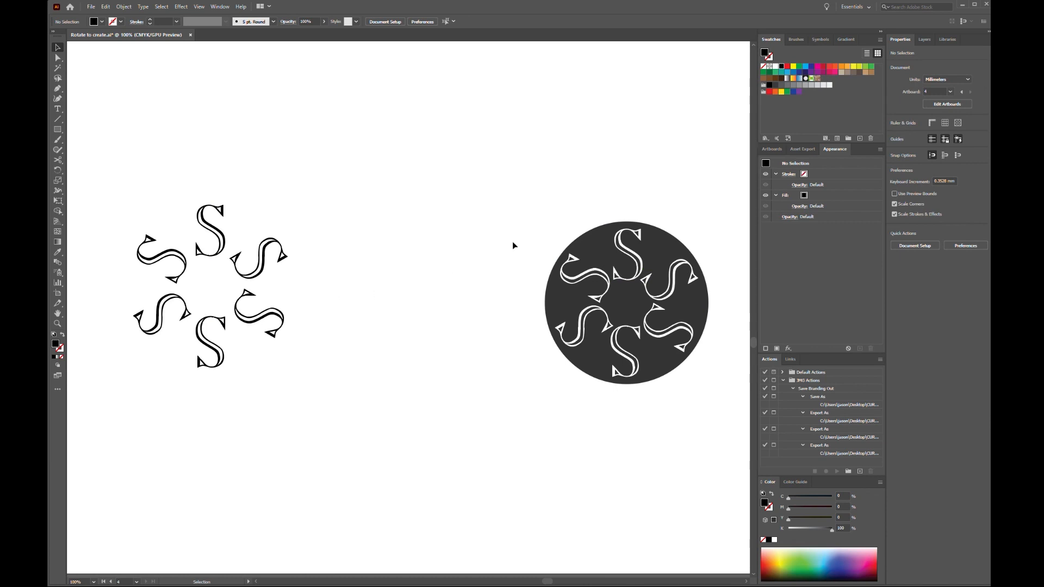
pyautogui.scroll(-3, 514, 241)
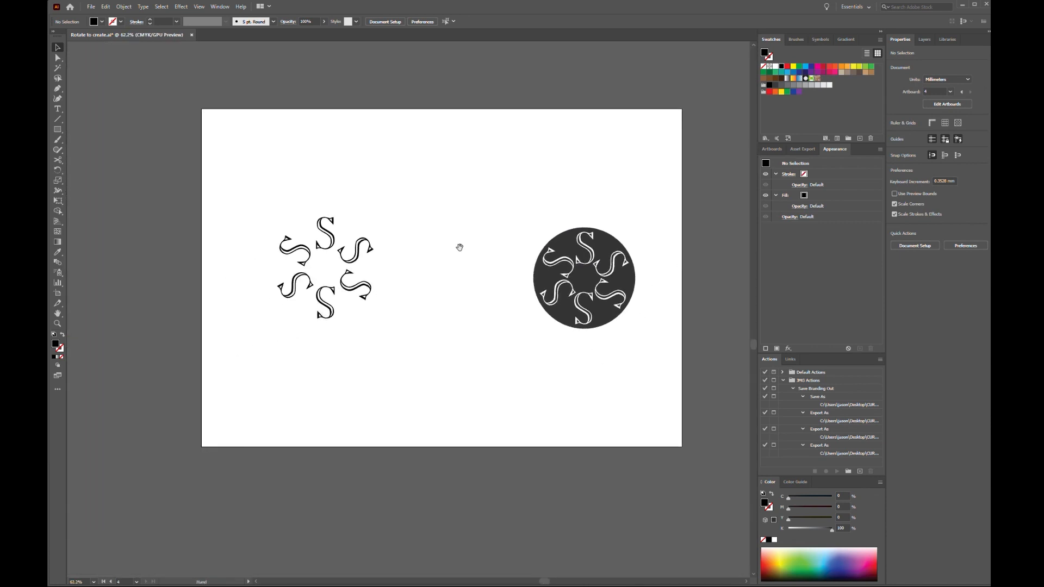